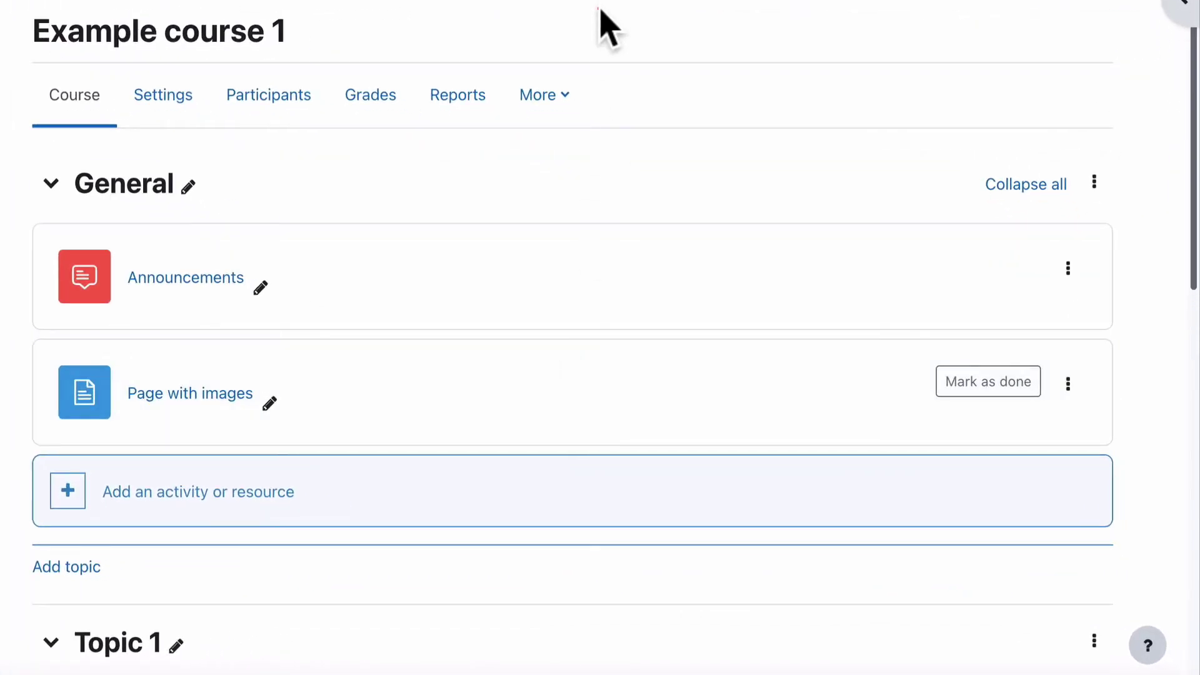
Open the Restore page for Example course 1 through More > Course reuse.
left_click(564, 100)
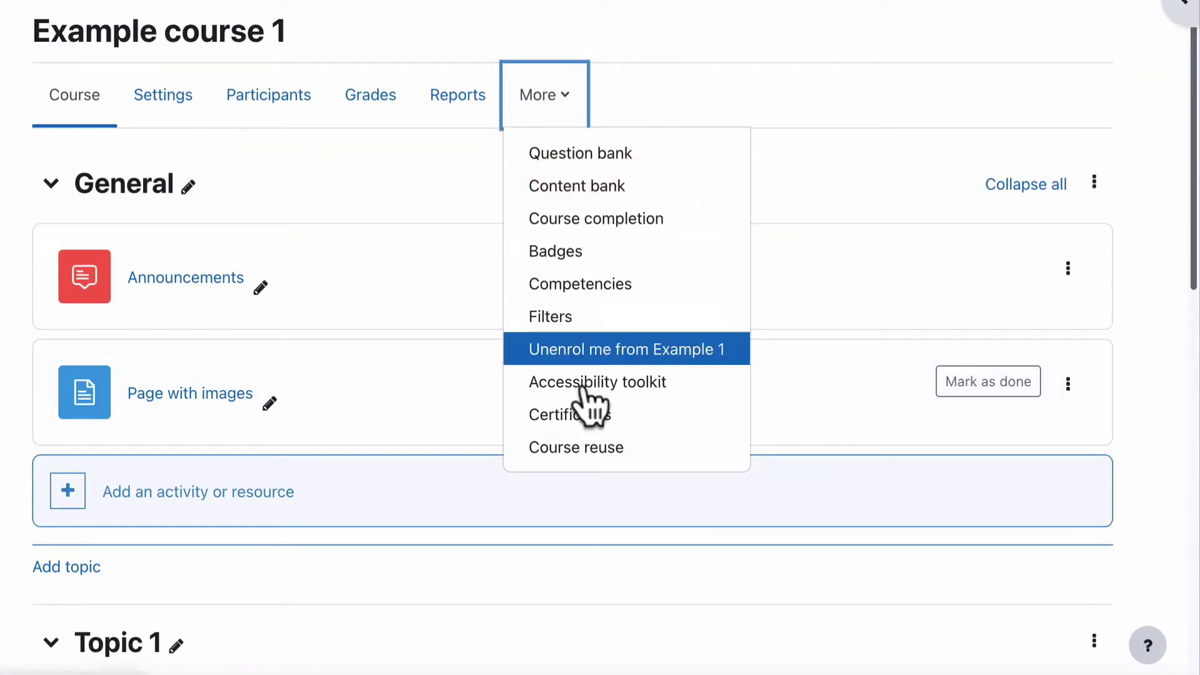
left_click(576, 450)
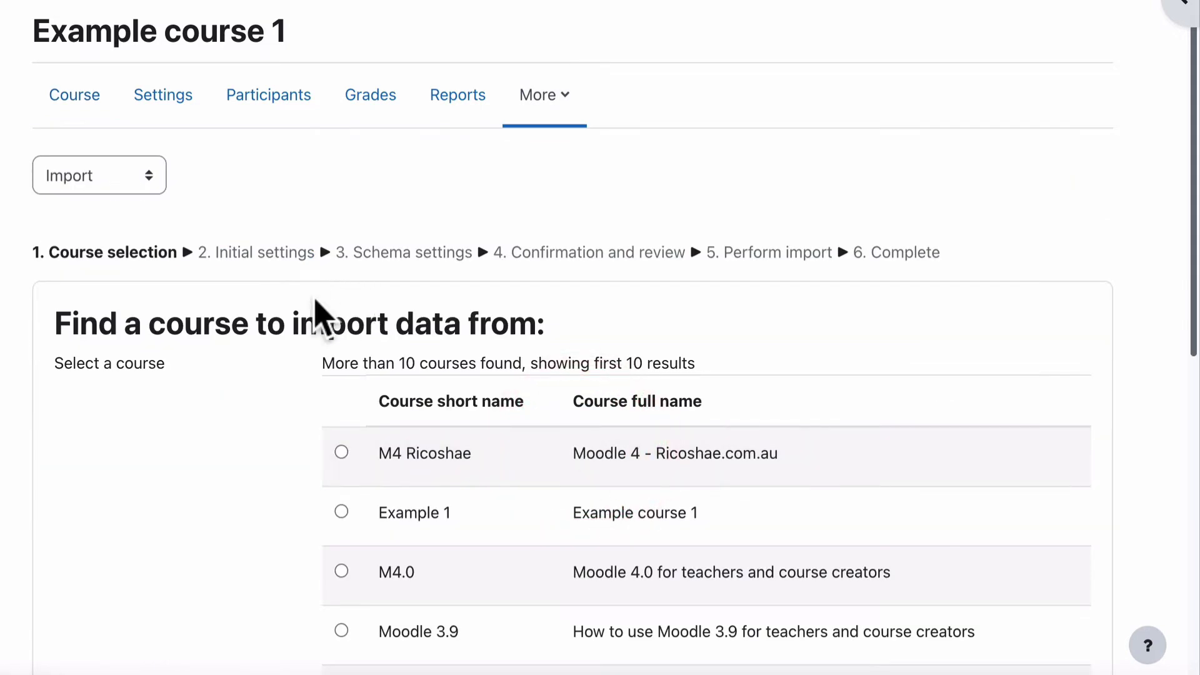
left_click(108, 178)
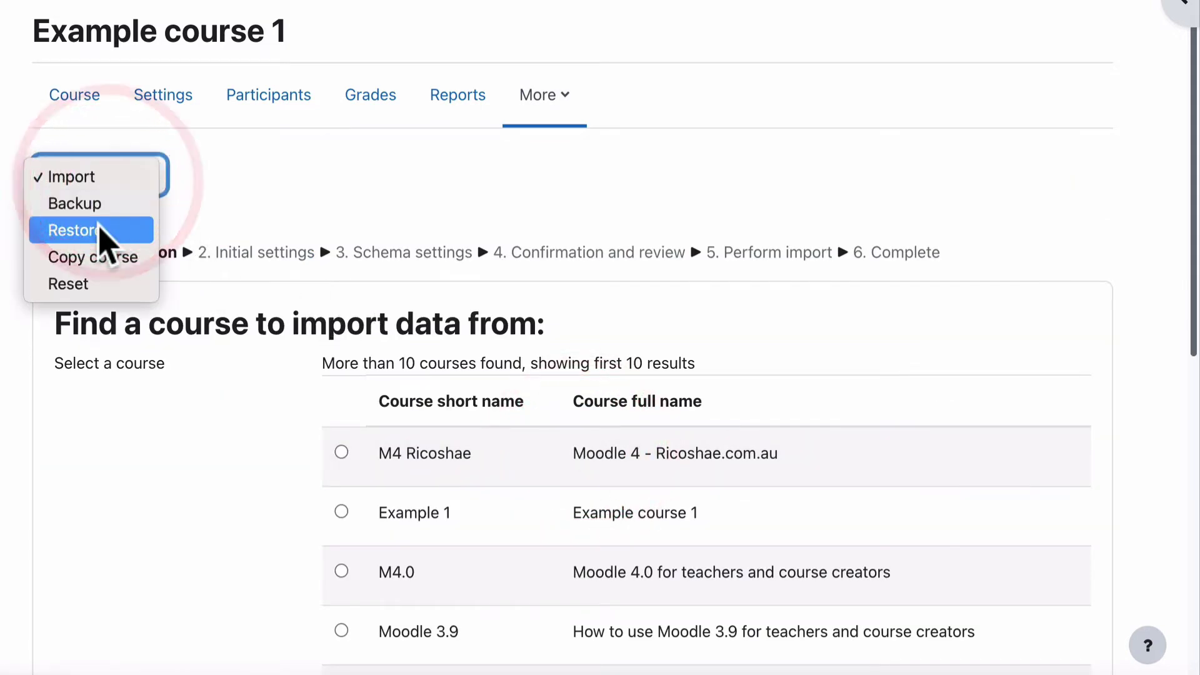
left_click(97, 231)
Inspect the existing backup's date, course name and 30.2 MB size.
scroll(242, 259, "down", 2)
scroll(241, 256, "down", 4)
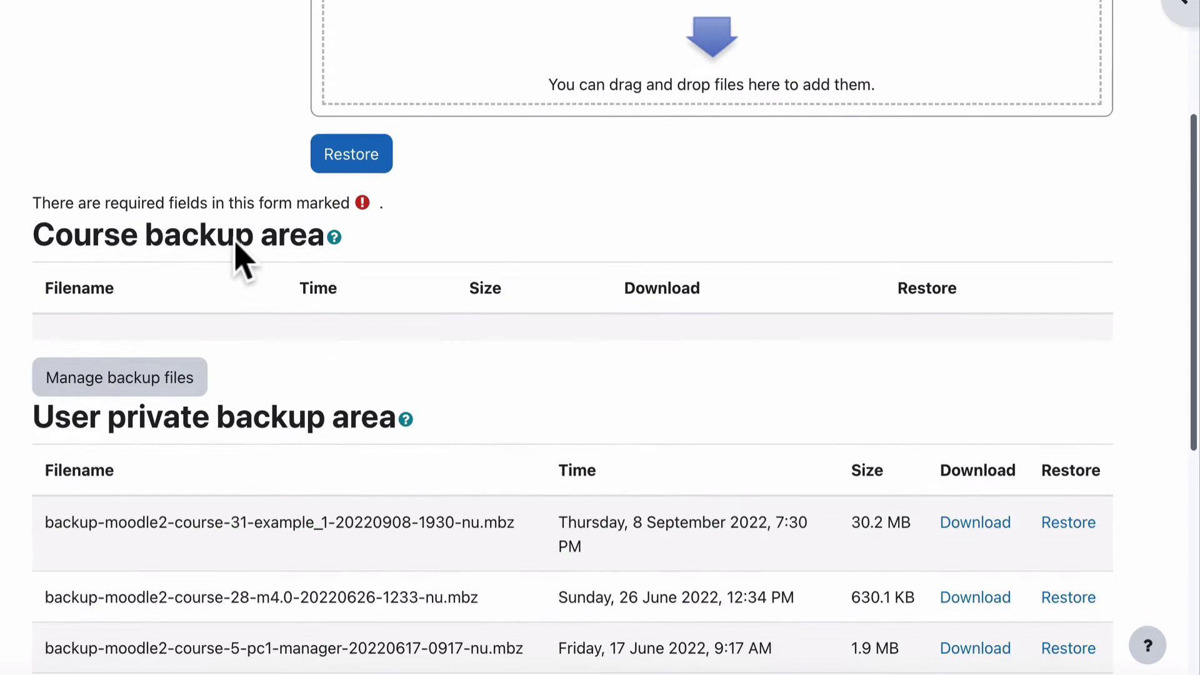
scroll(241, 259, "down", 3)
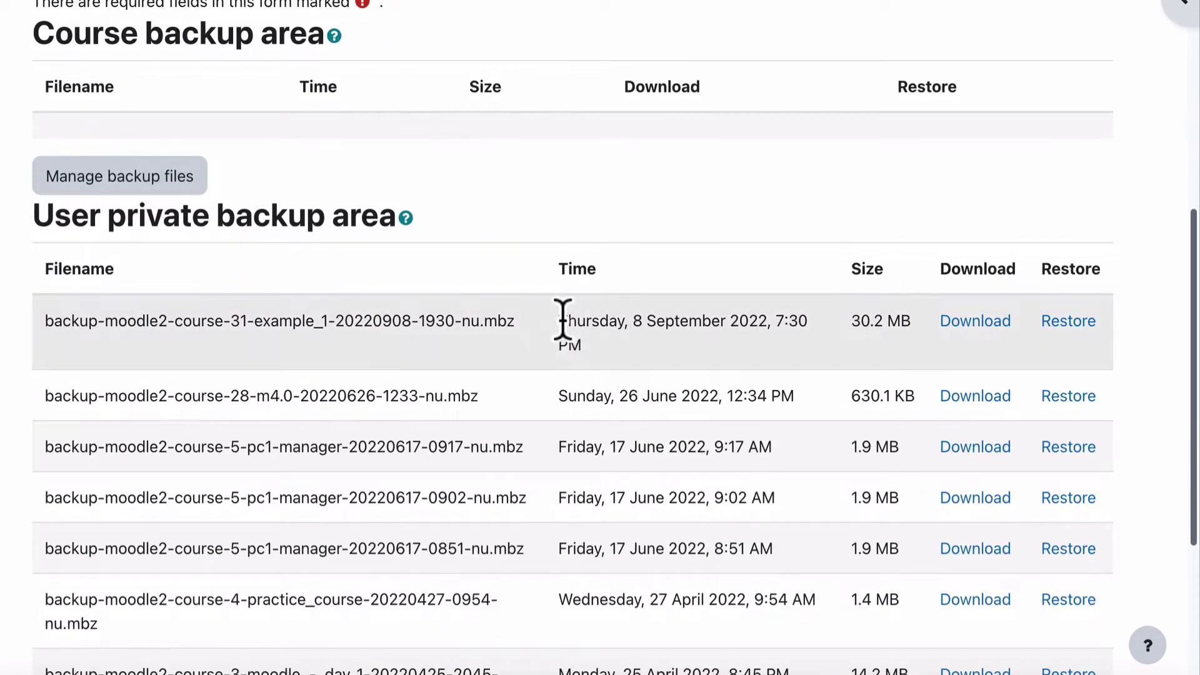
left_click_drag(560, 321, 625, 350)
left_click(256, 321)
left_click_drag(334, 321, 236, 321)
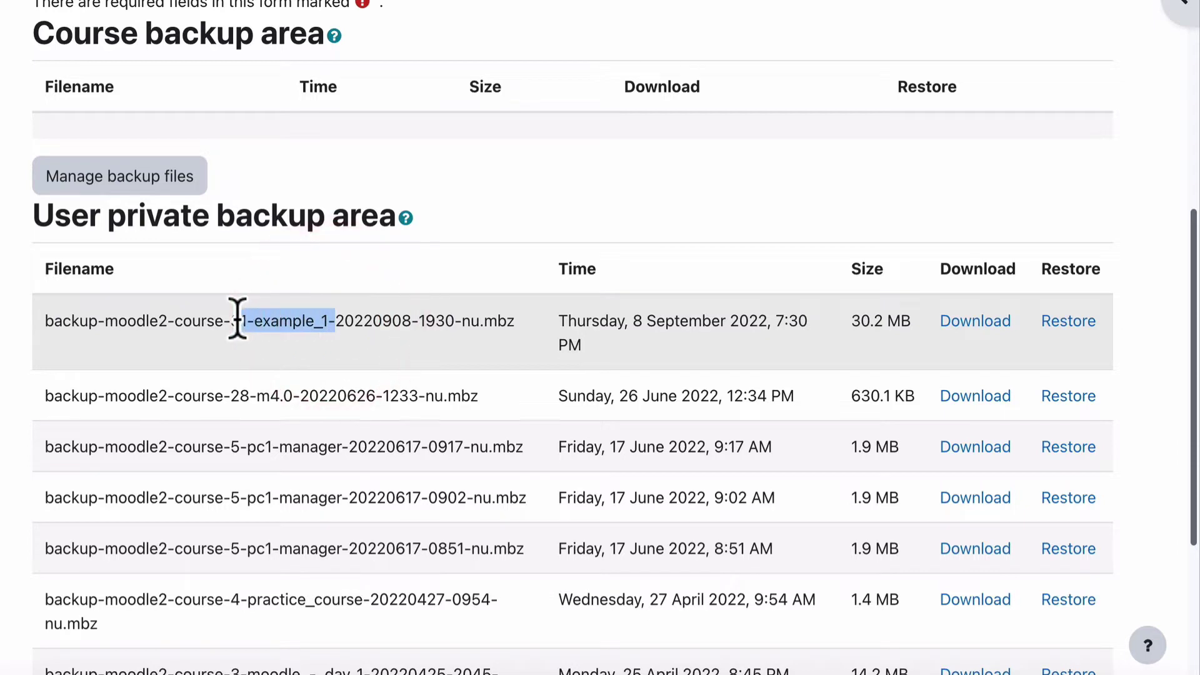
scroll(239, 325, "up", 5)
scroll(242, 336, "up", 4)
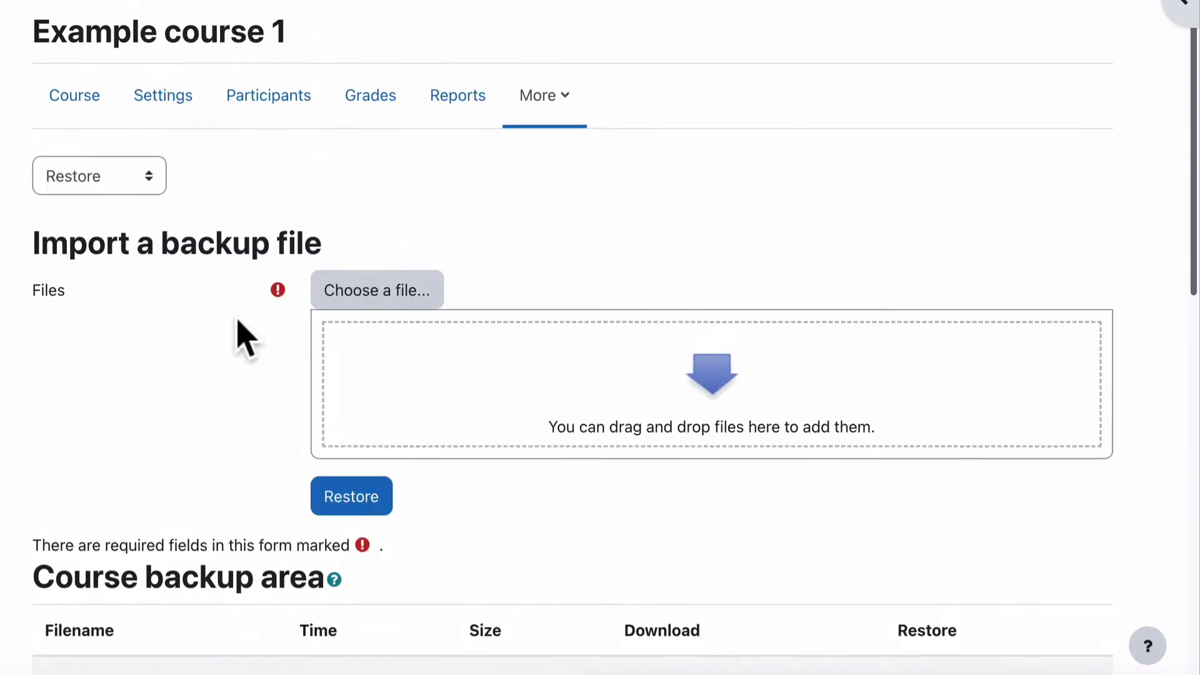
left_click_drag(35, 26, 302, 31)
scroll(328, 6, "down", 2)
scroll(369, 48, "down", 7)
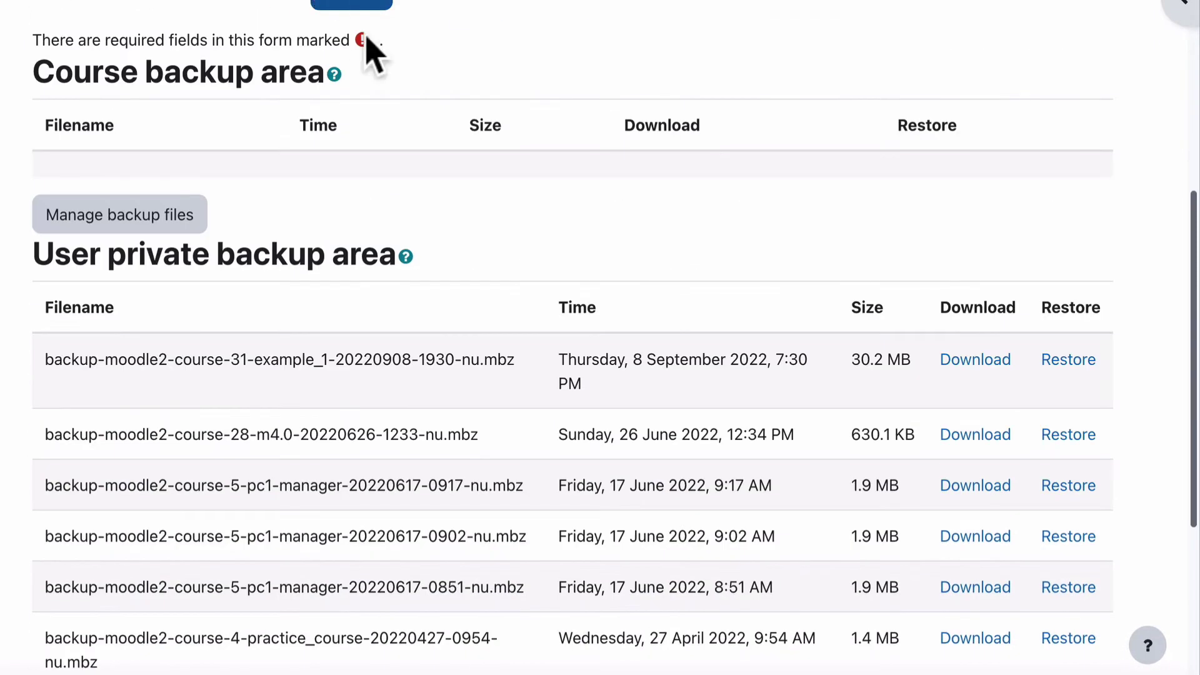
scroll(594, 261, "down", 2)
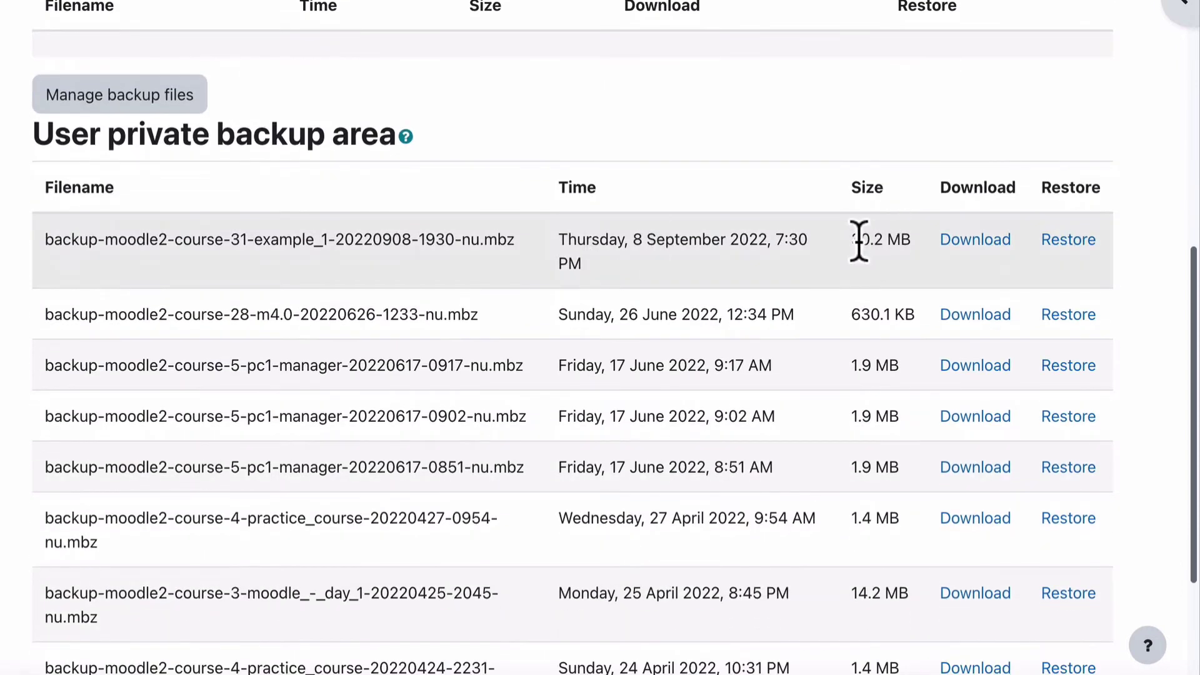
left_click_drag(849, 240, 881, 247)
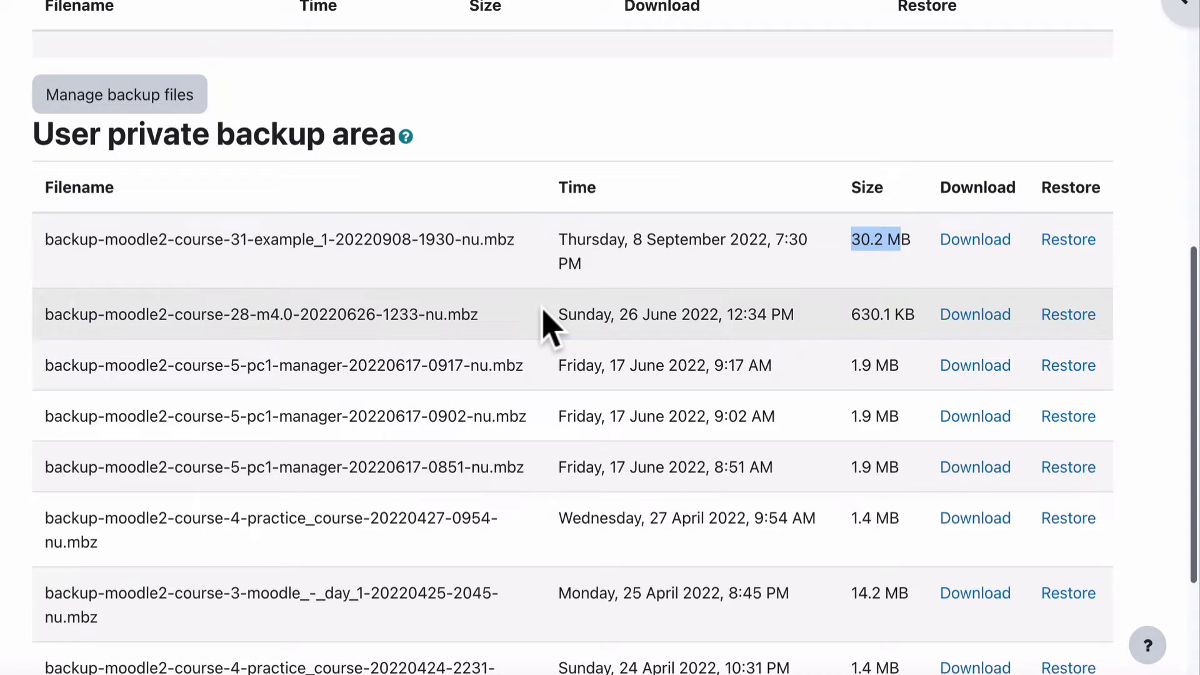
scroll(550, 325, "up", 2)
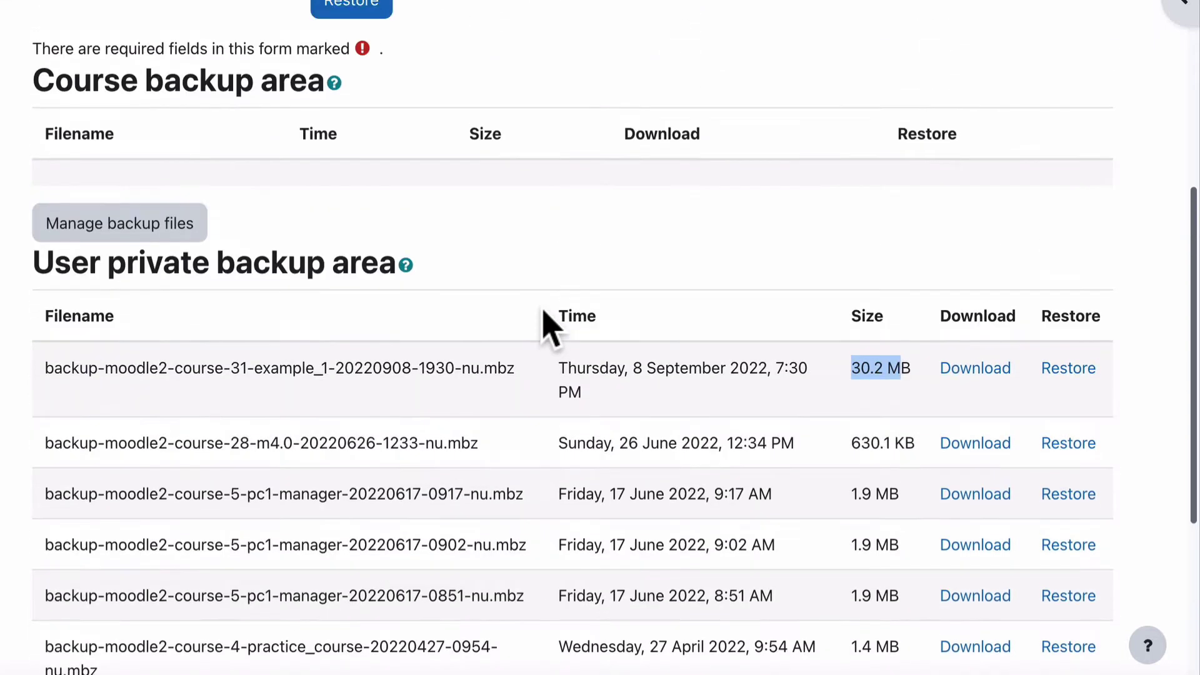
scroll(550, 325, "up", 2)
scroll(550, 325, "up", 6)
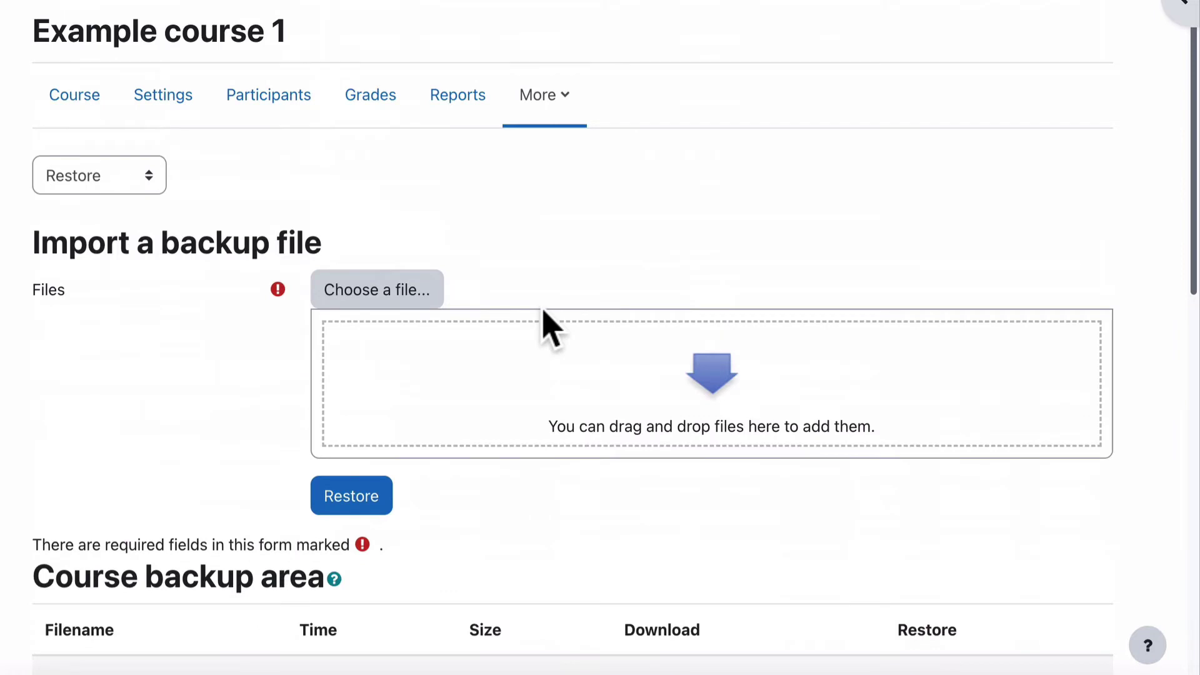
Return to the course home page and open the Page with images resource.
left_click(78, 104)
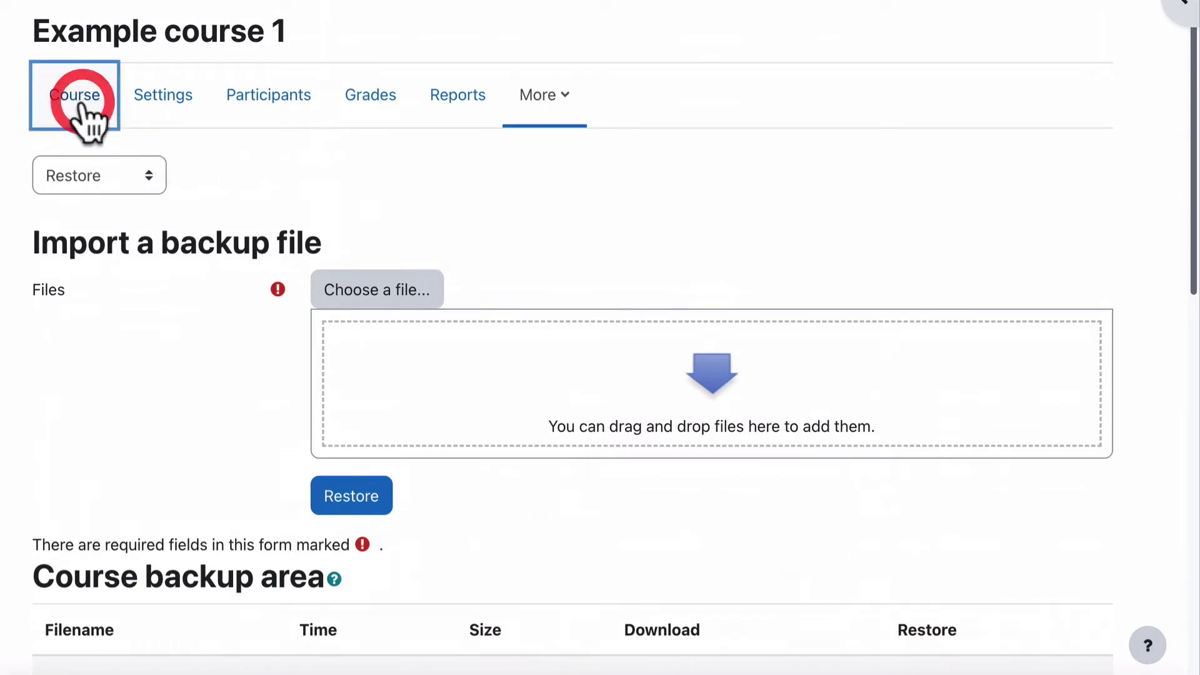
scroll(413, 236, "down", 4)
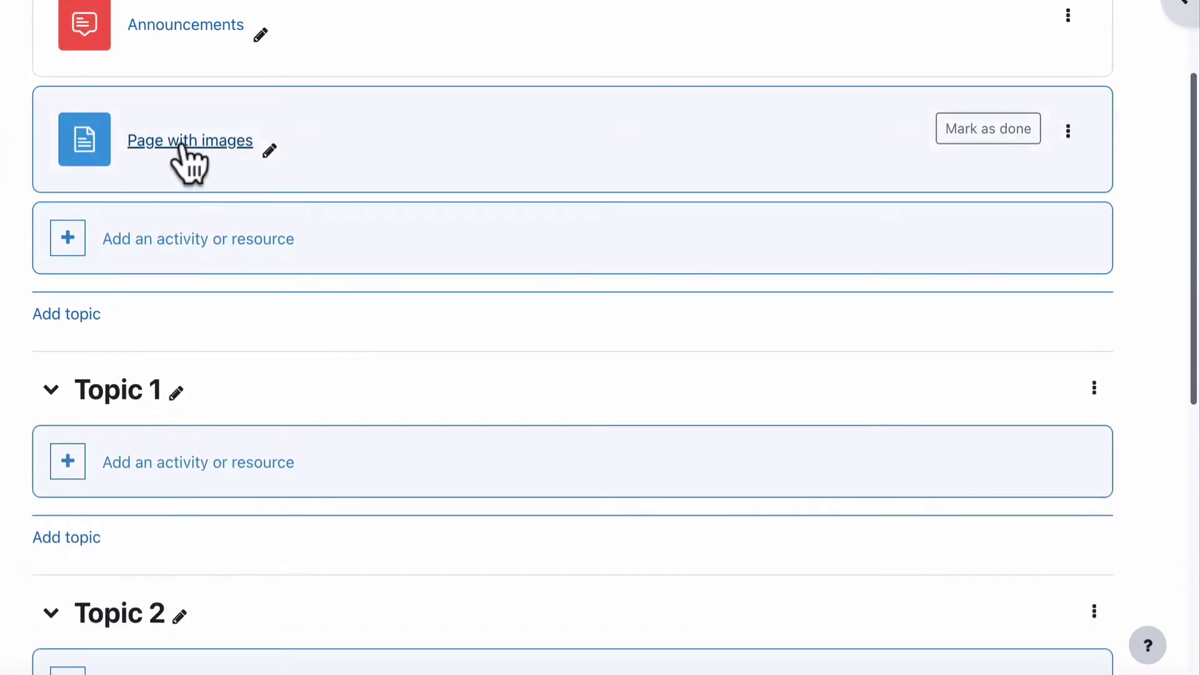
scroll(186, 157, "down", 6)
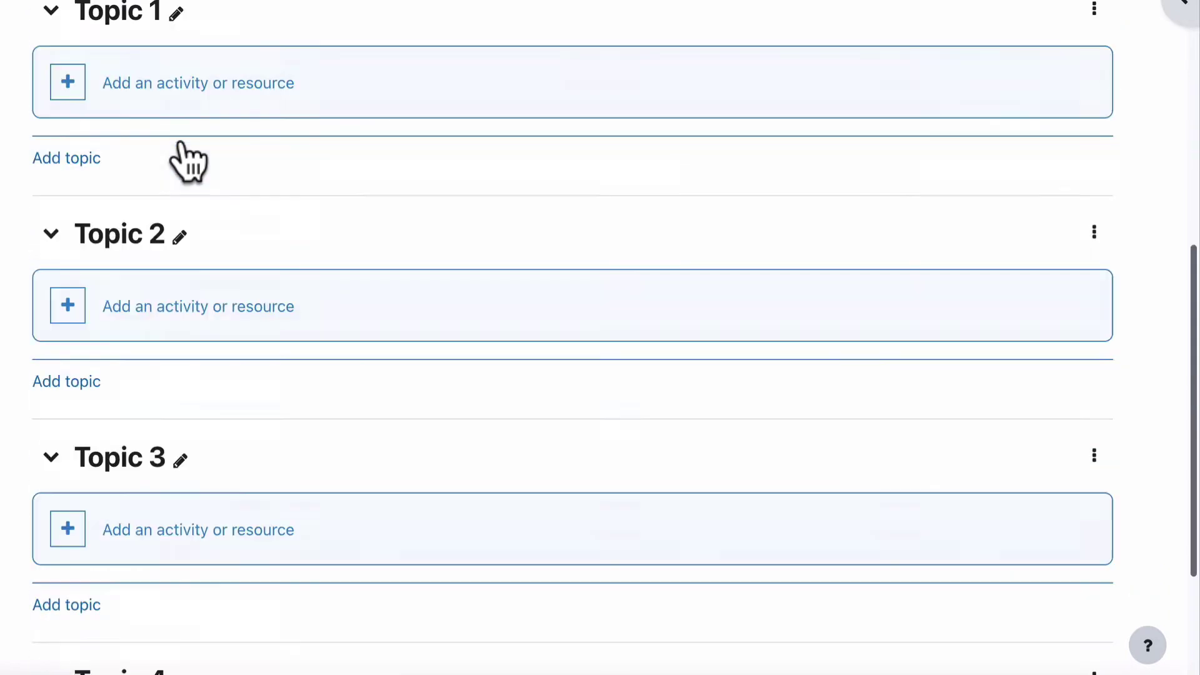
scroll(183, 155, "down", 4)
scroll(183, 147, "up", 14)
scroll(186, 158, "down", 3)
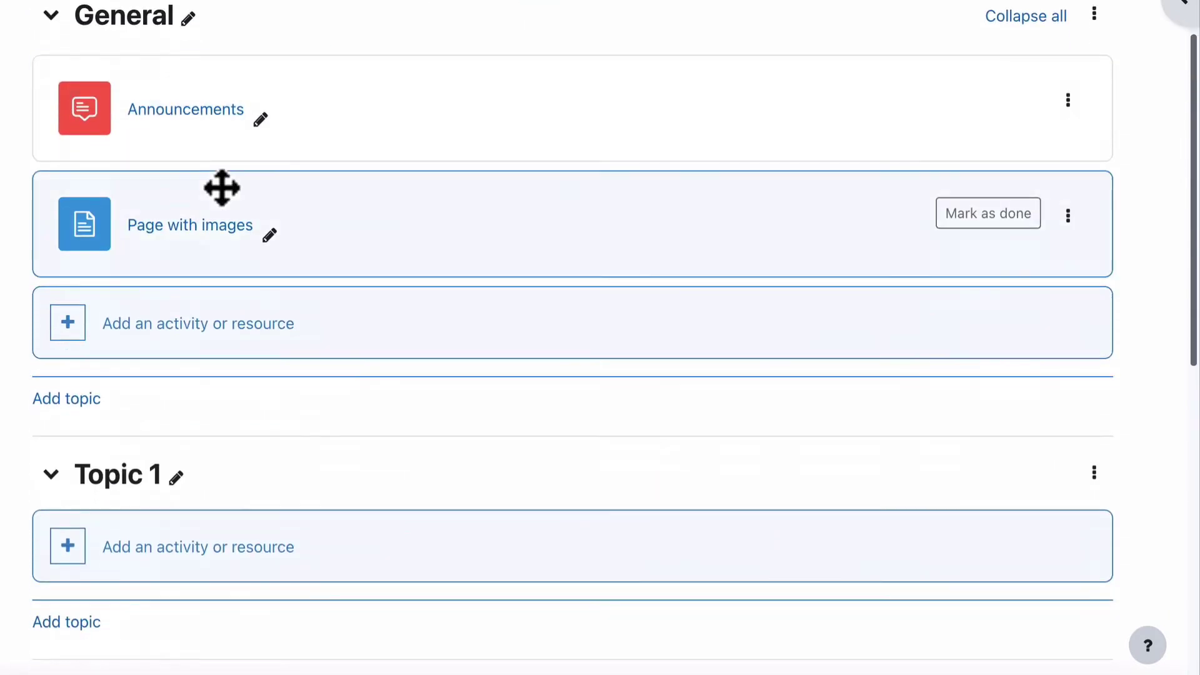
left_click(193, 230)
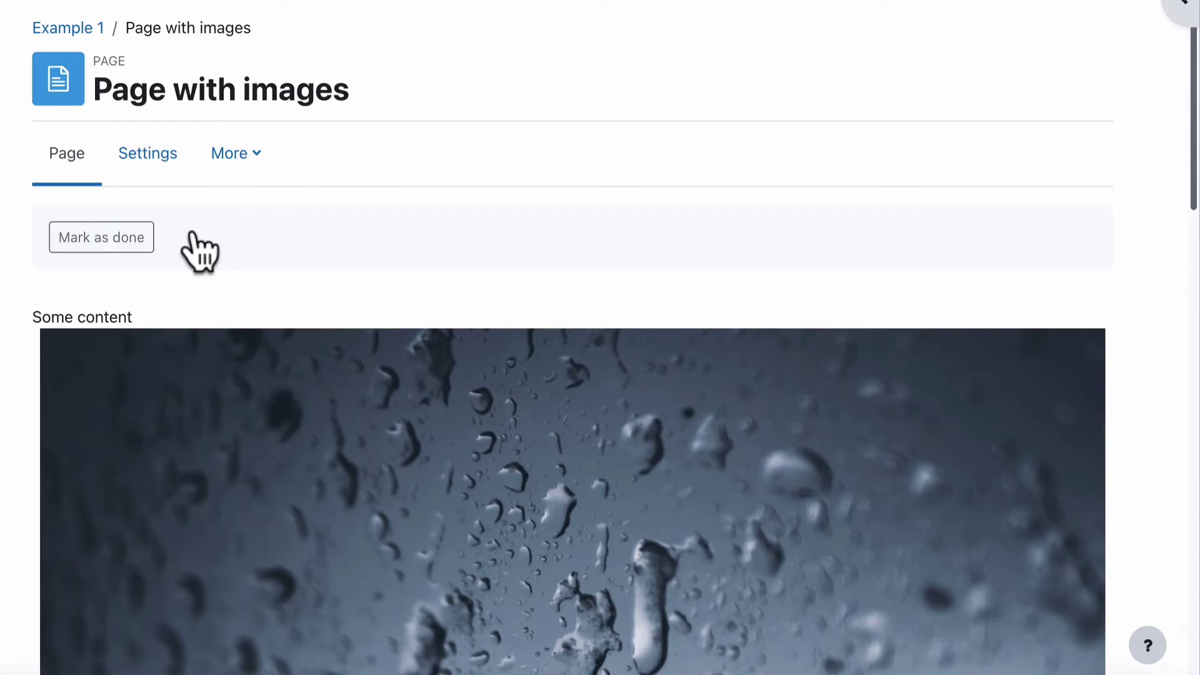
Scroll through the page's large embedded photos.
scroll(200, 250, "down", 1)
scroll(200, 250, "down", 9)
scroll(200, 250, "down", 6)
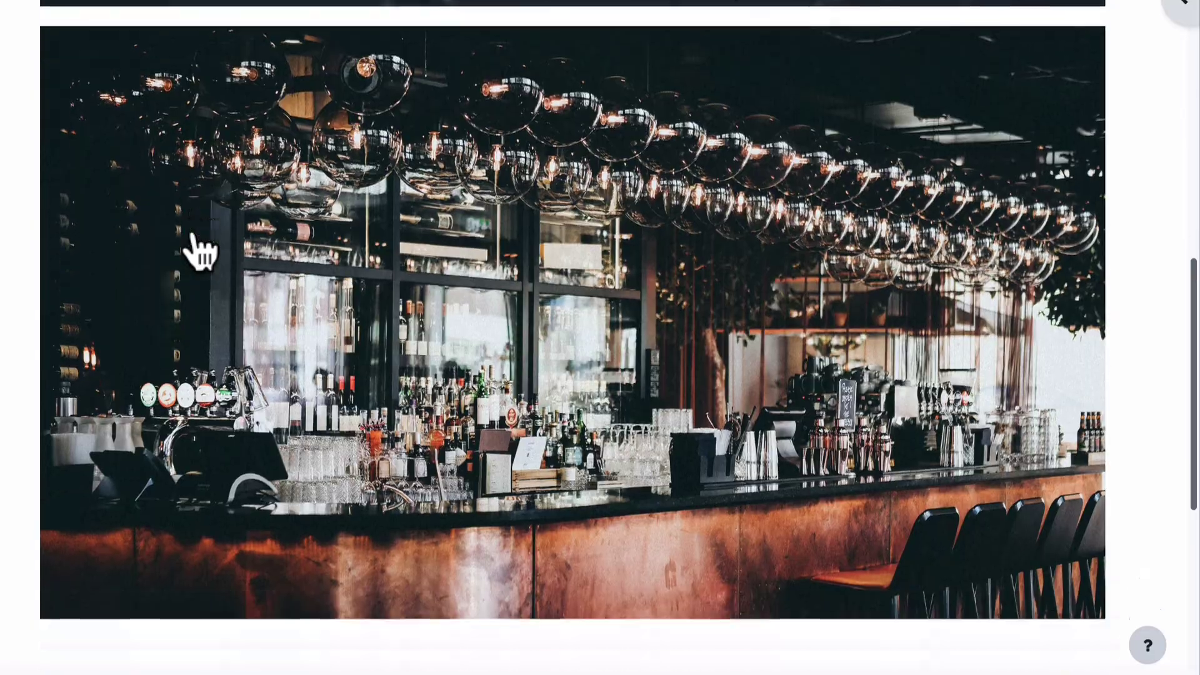
scroll(200, 250, "down", 5)
scroll(200, 250, "down", 6)
scroll(200, 250, "down", 2)
scroll(200, 250, "down", 6)
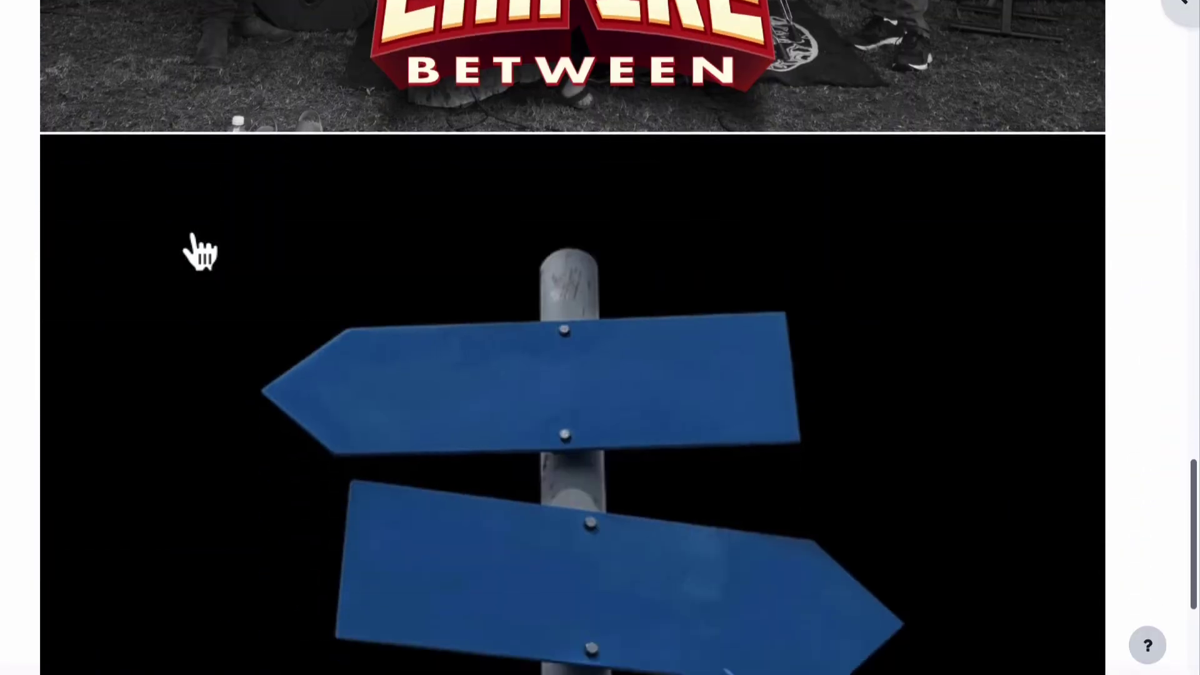
scroll(200, 250, "down", 4)
scroll(200, 250, "down", 3)
scroll(200, 250, "up", 3)
scroll(200, 250, "up", 10)
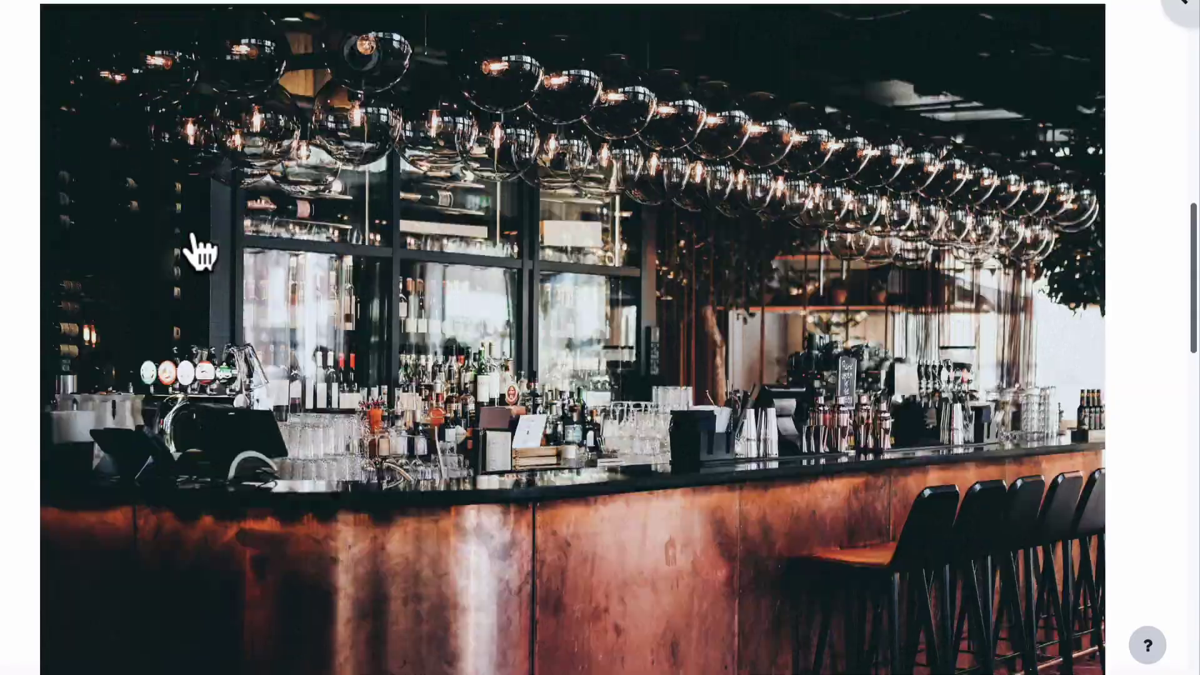
scroll(200, 250, "up", 6)
scroll(200, 250, "up", 5)
scroll(200, 250, "down", 5)
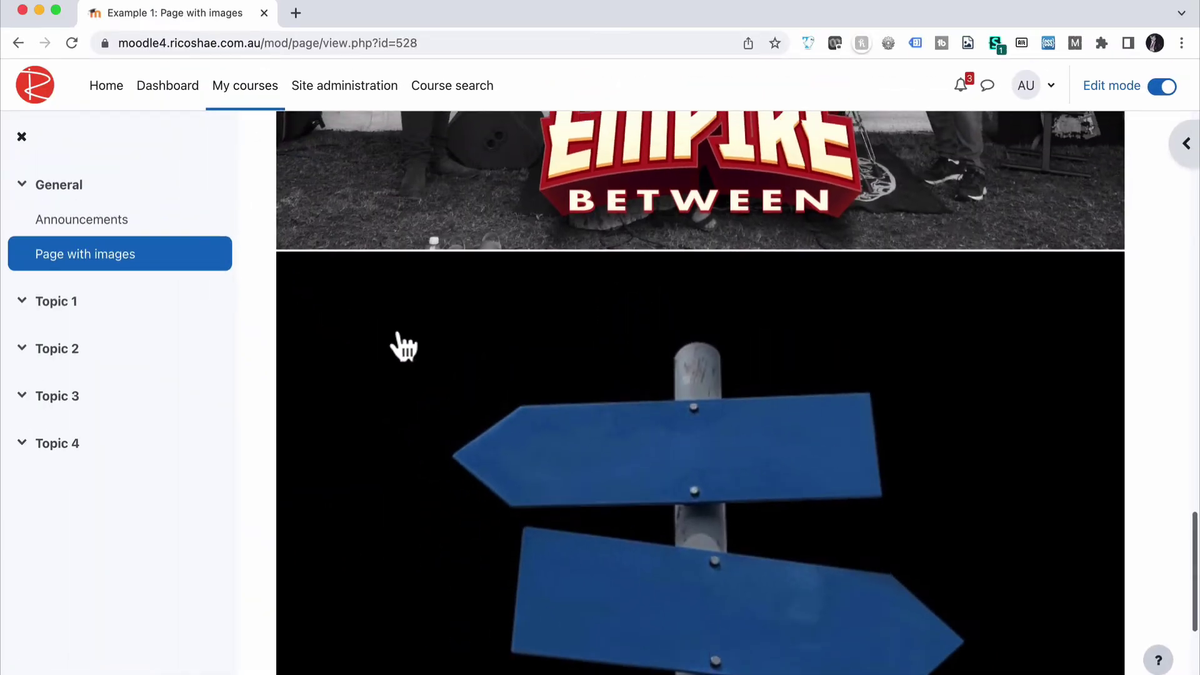
scroll(403, 346, "up", 5)
scroll(403, 347, "up", 4)
scroll(403, 346, "up", 4)
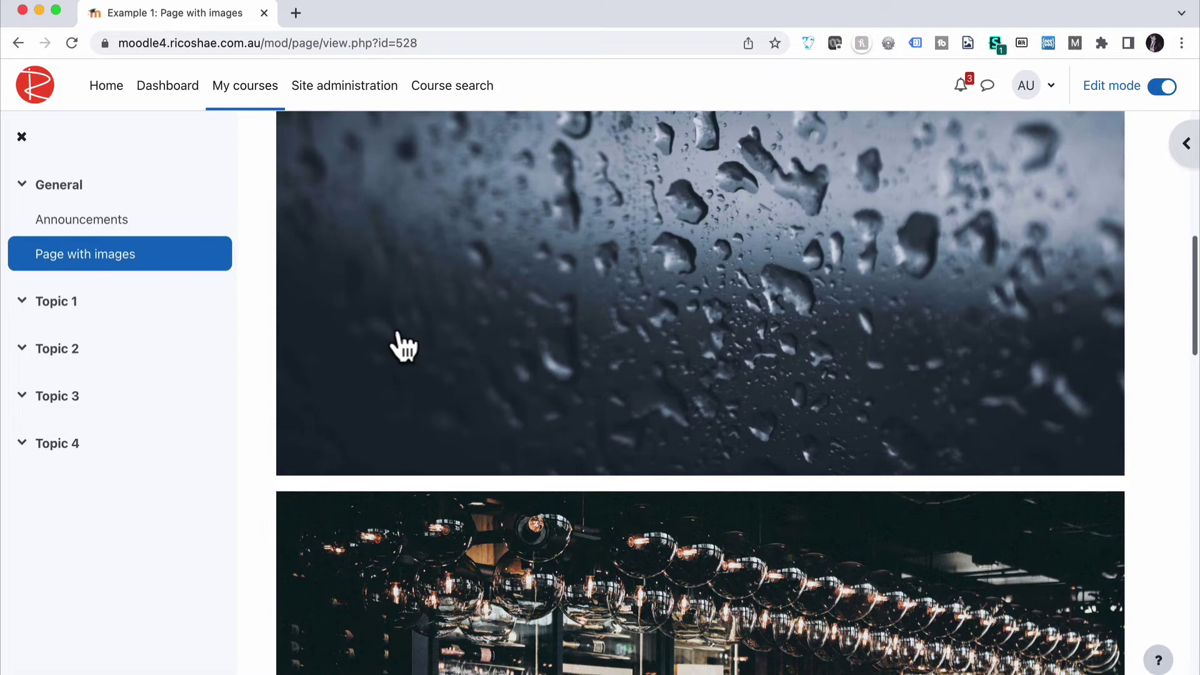
scroll(403, 347, "up", 4)
scroll(403, 347, "up", 3)
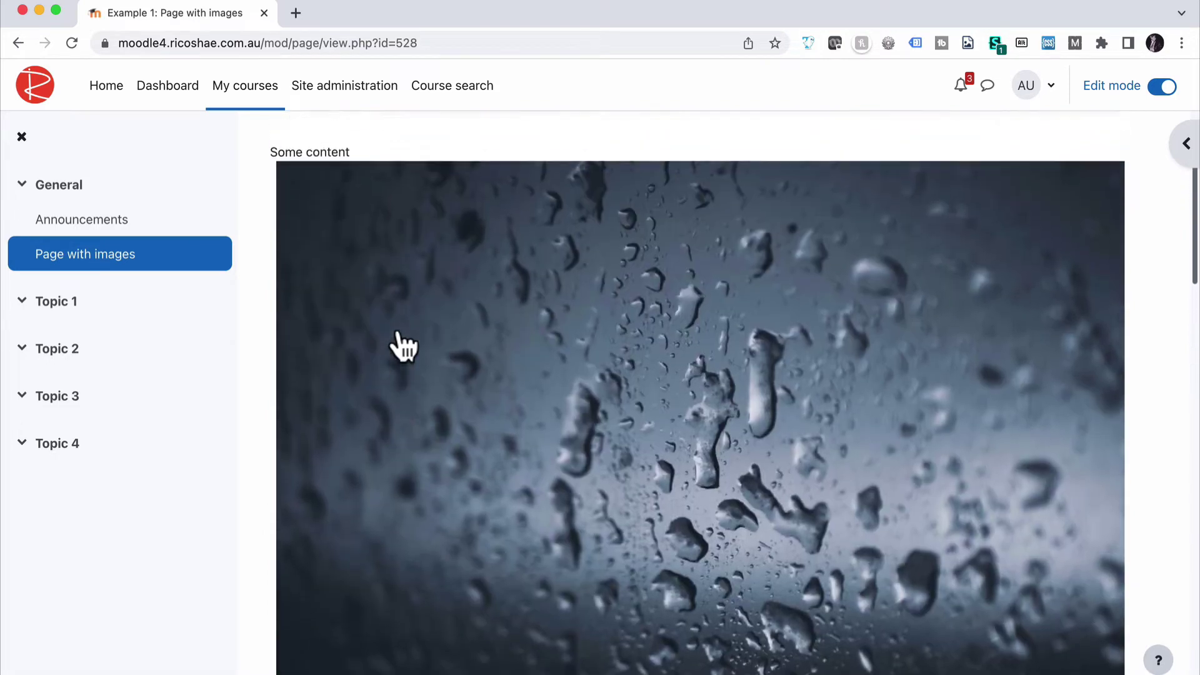
scroll(403, 347, "up", 1)
scroll(403, 347, "up", 3)
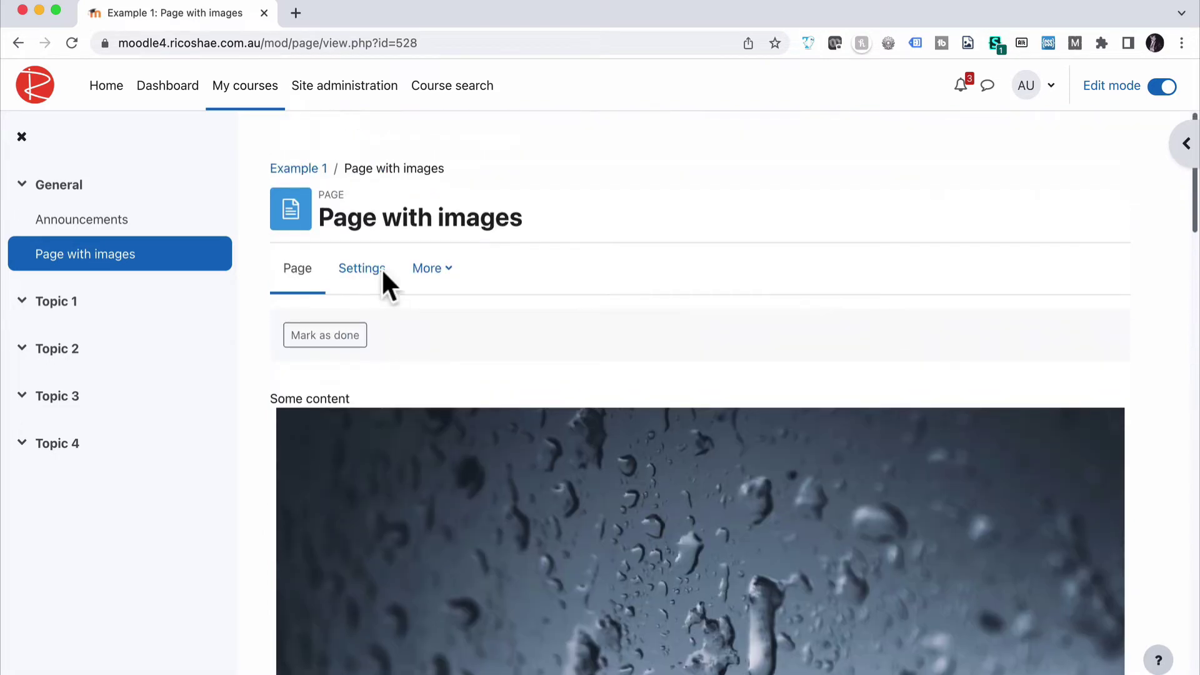
Open Page with images settings and scroll to the Page content editor's embedded photos.
left_click(356, 269)
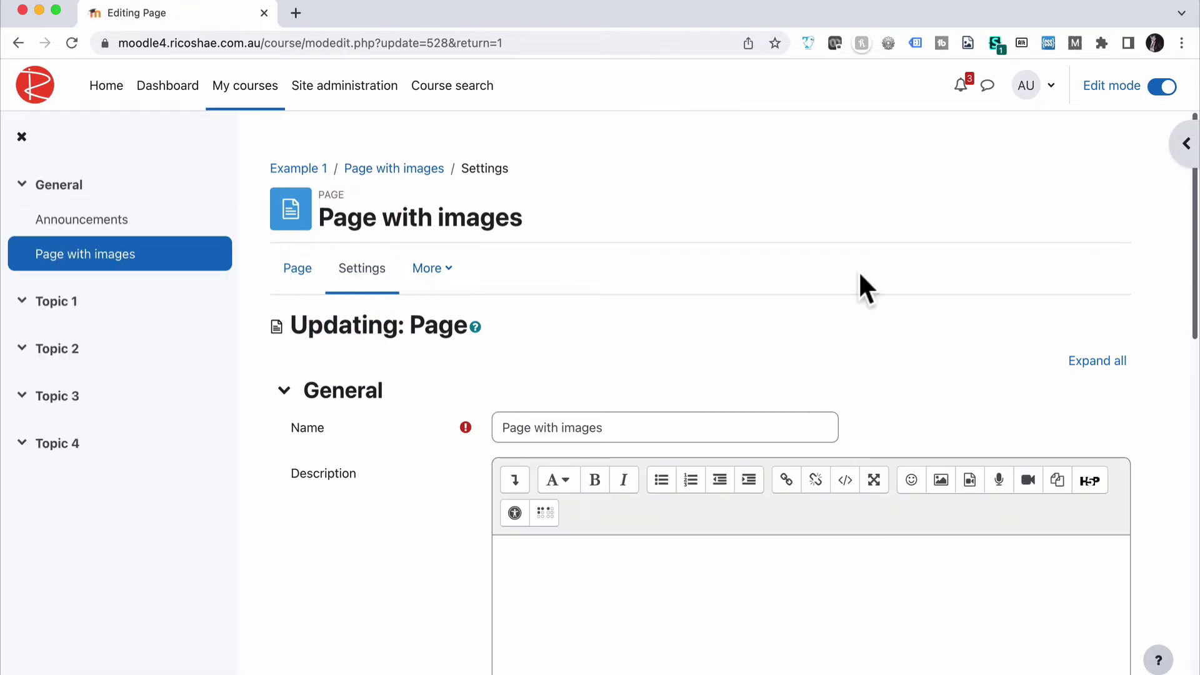
scroll(859, 275, "down", 4)
scroll(859, 275, "down", 3)
scroll(860, 273, "down", 3)
scroll(863, 287, "down", 2)
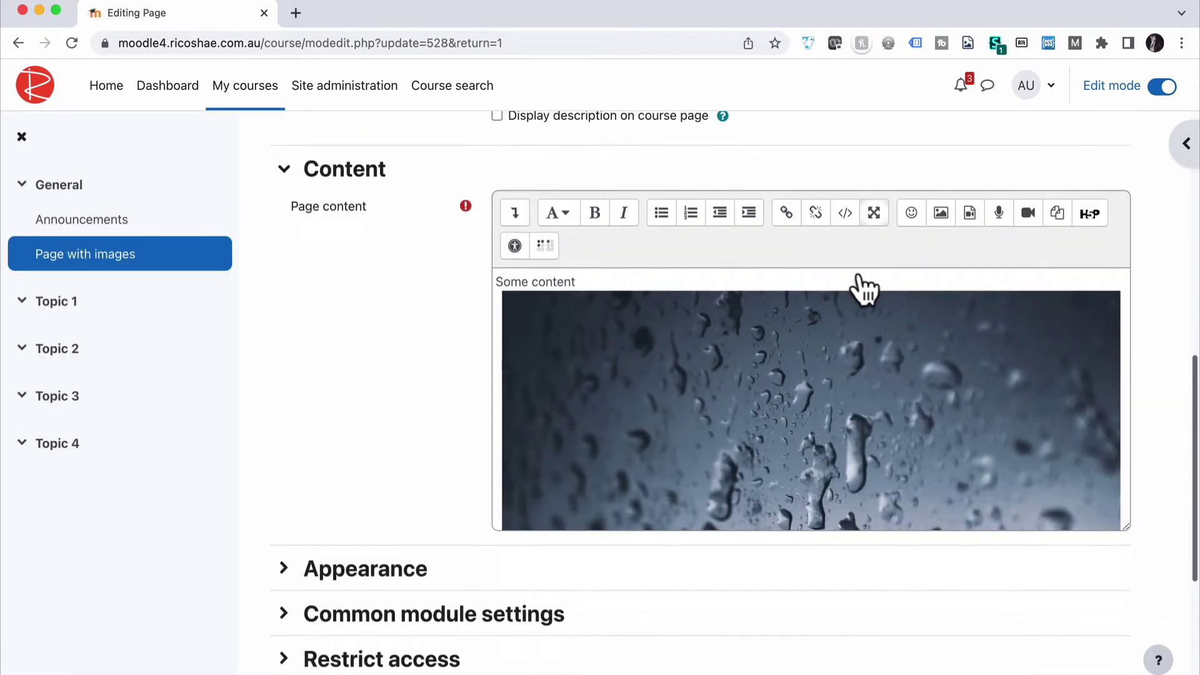
scroll(606, 386, "down", 2)
scroll(607, 386, "down", 2)
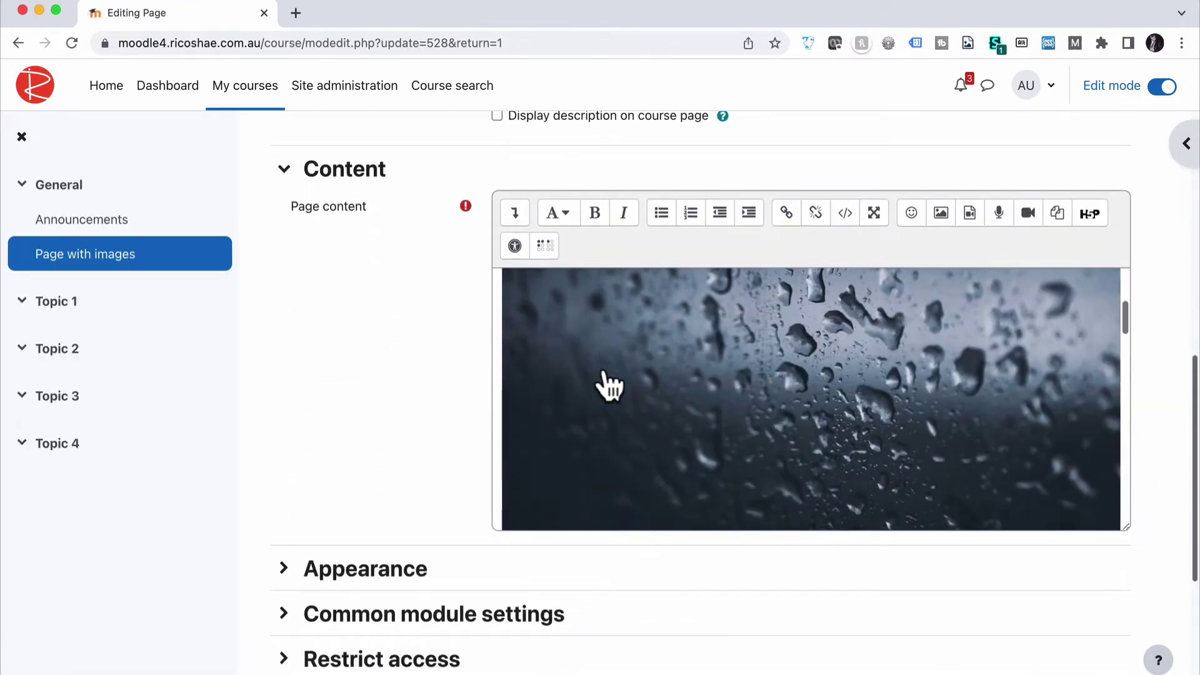
scroll(607, 386, "down", 3)
scroll(609, 387, "down", 2)
scroll(606, 384, "down", 2)
scroll(600, 381, "up", 5)
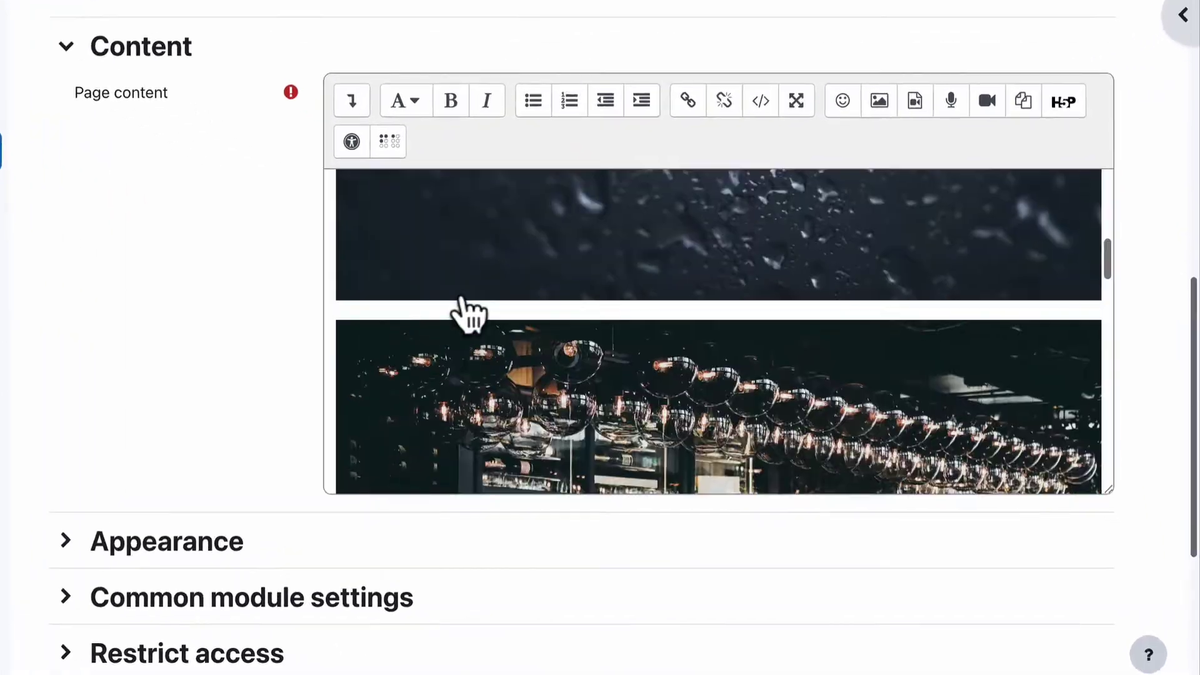
scroll(597, 381, "up", 6)
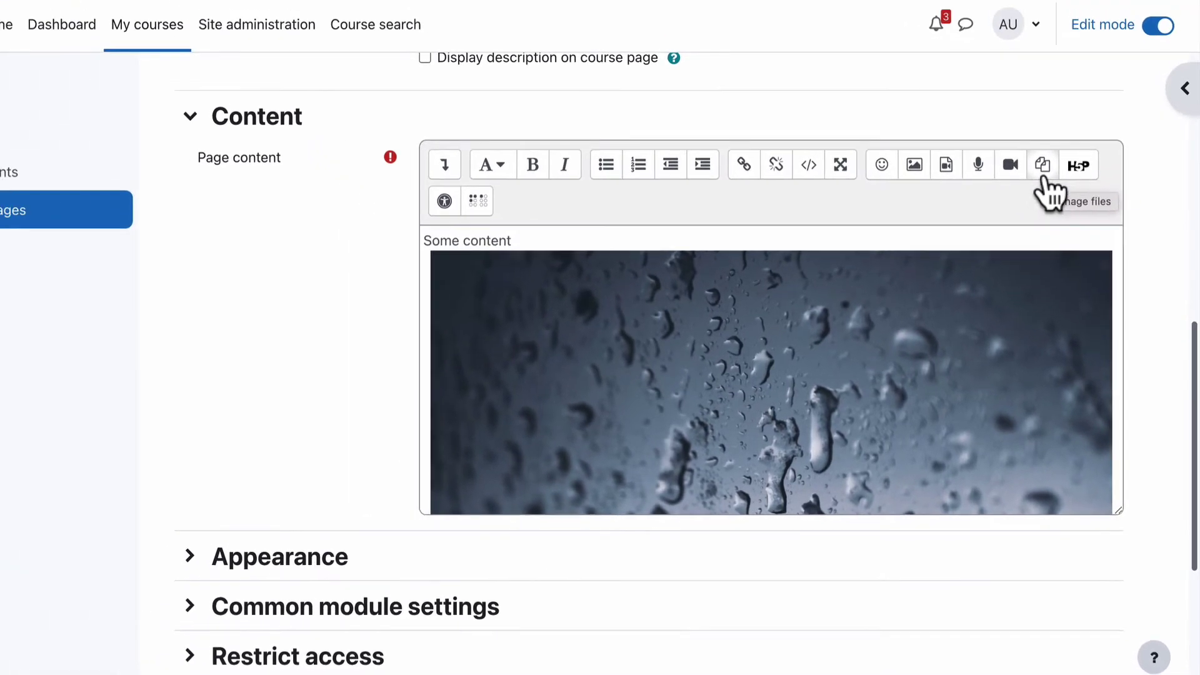
left_click(1018, 97)
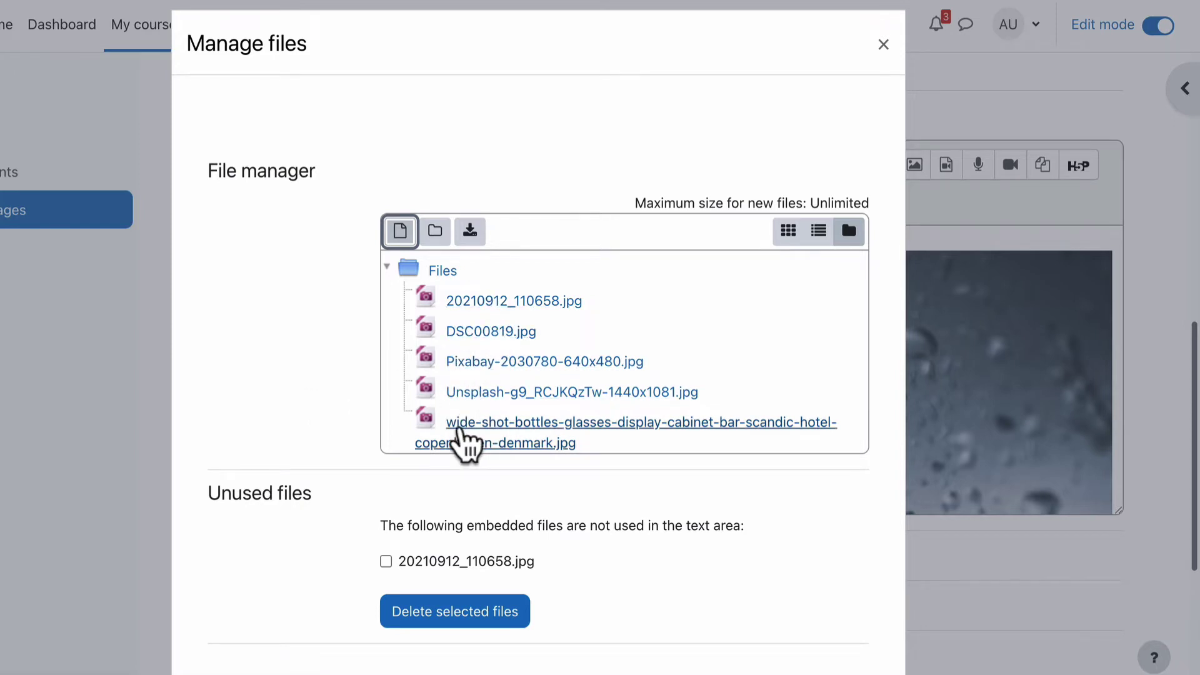
left_click(788, 232)
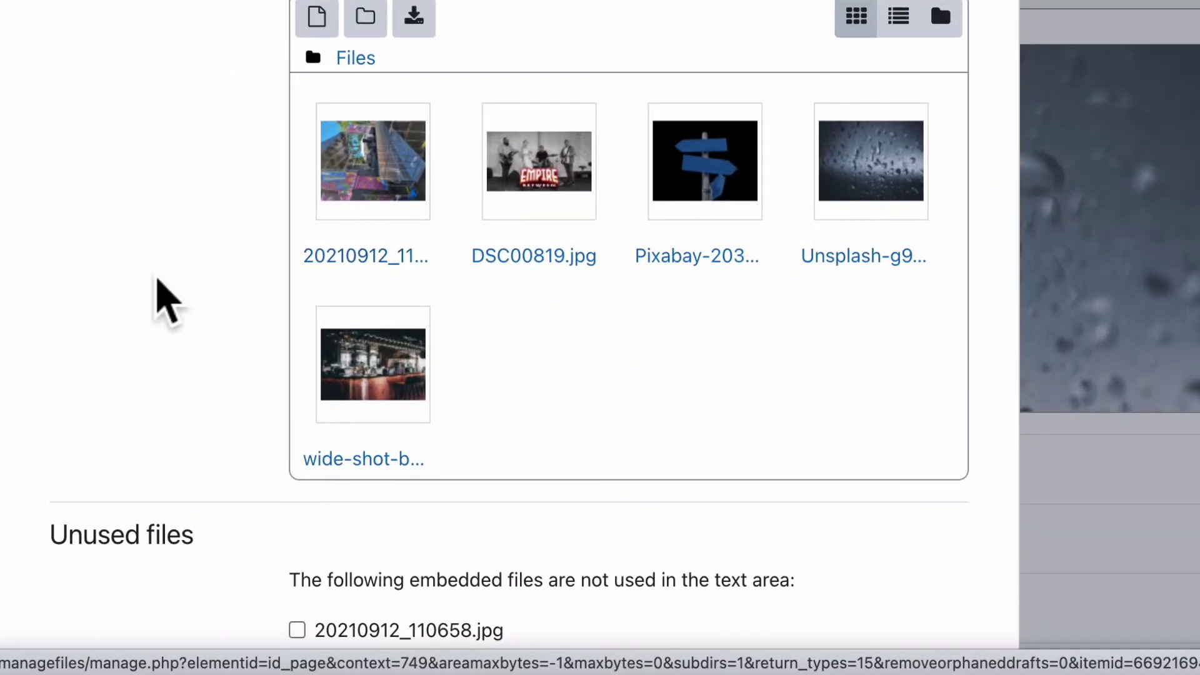
scroll(155, 294, "down", 2)
left_click_drag(52, 466, 190, 453)
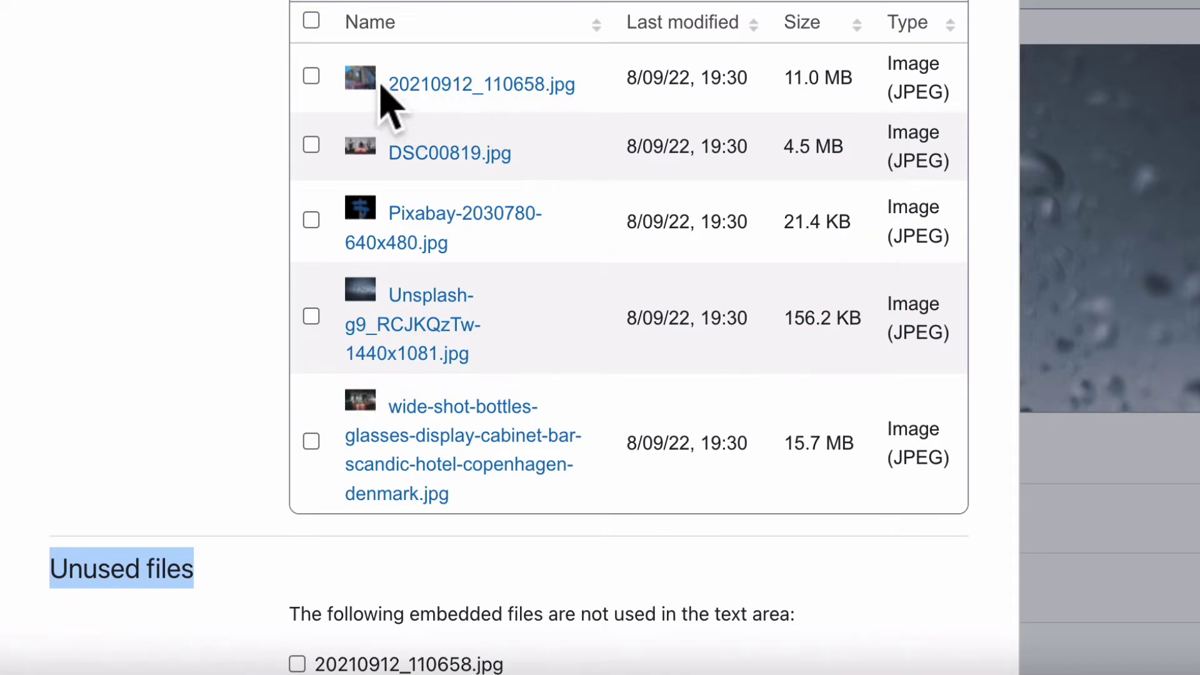
left_click_drag(873, 160, 925, 159)
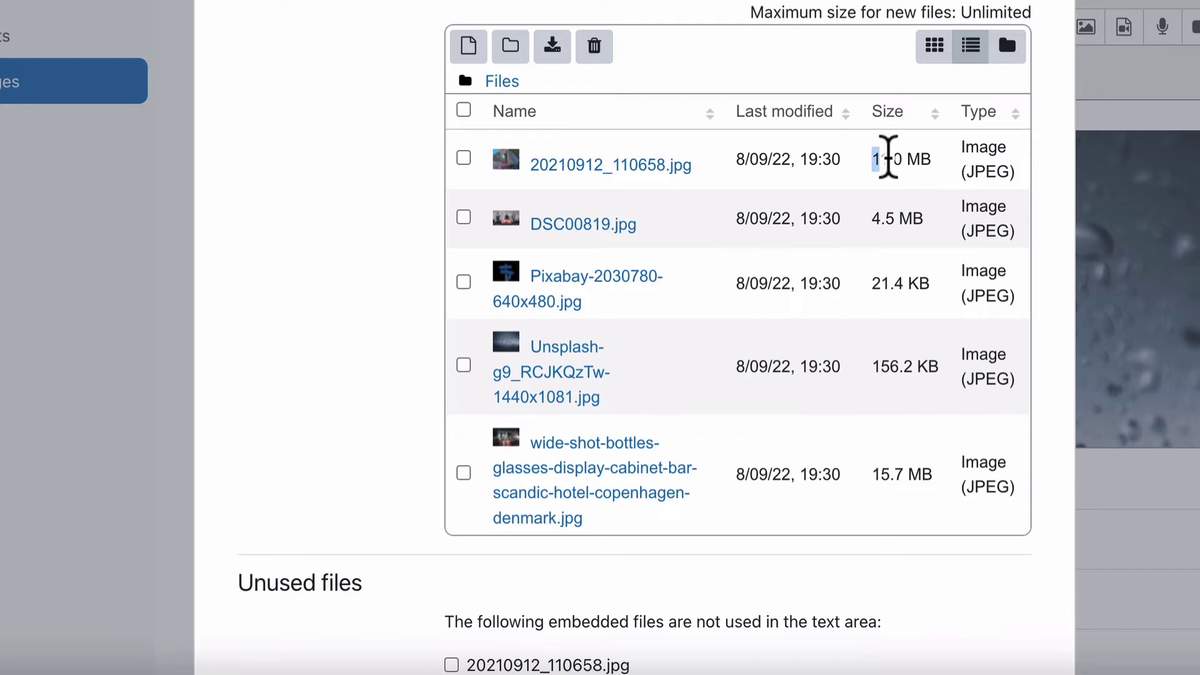
left_click(926, 159)
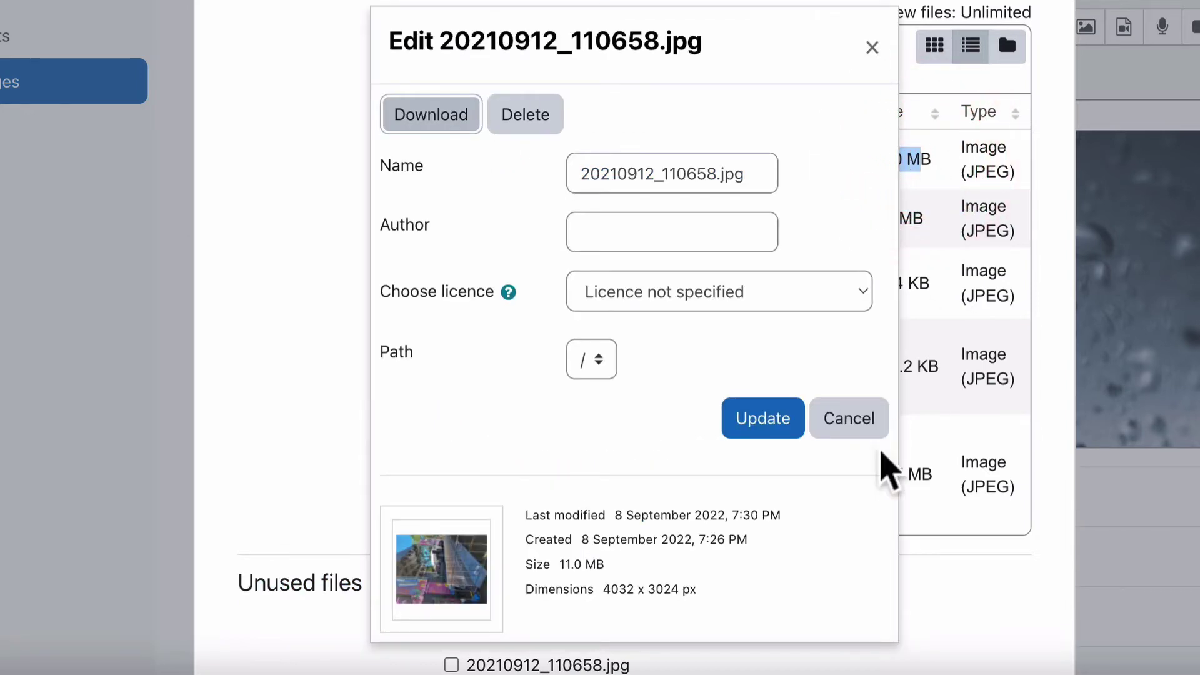
left_click(850, 419)
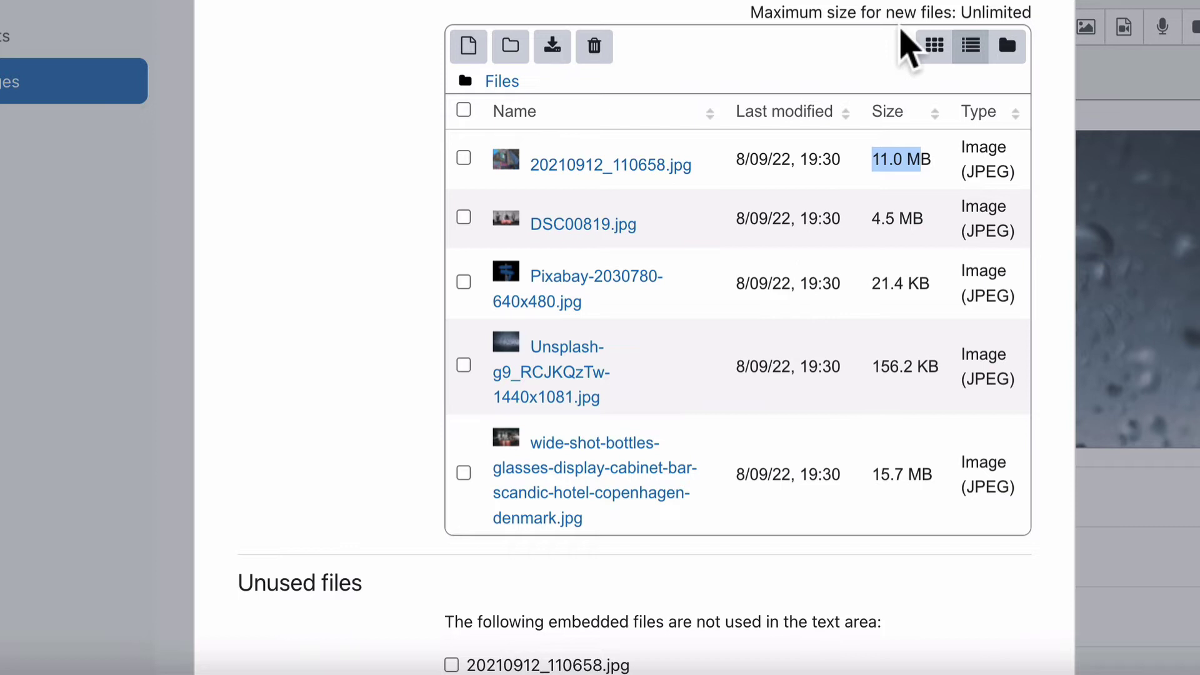
In icon view, delete the unused 20210912_110658.jpg image from the page's files.
left_click(933, 46)
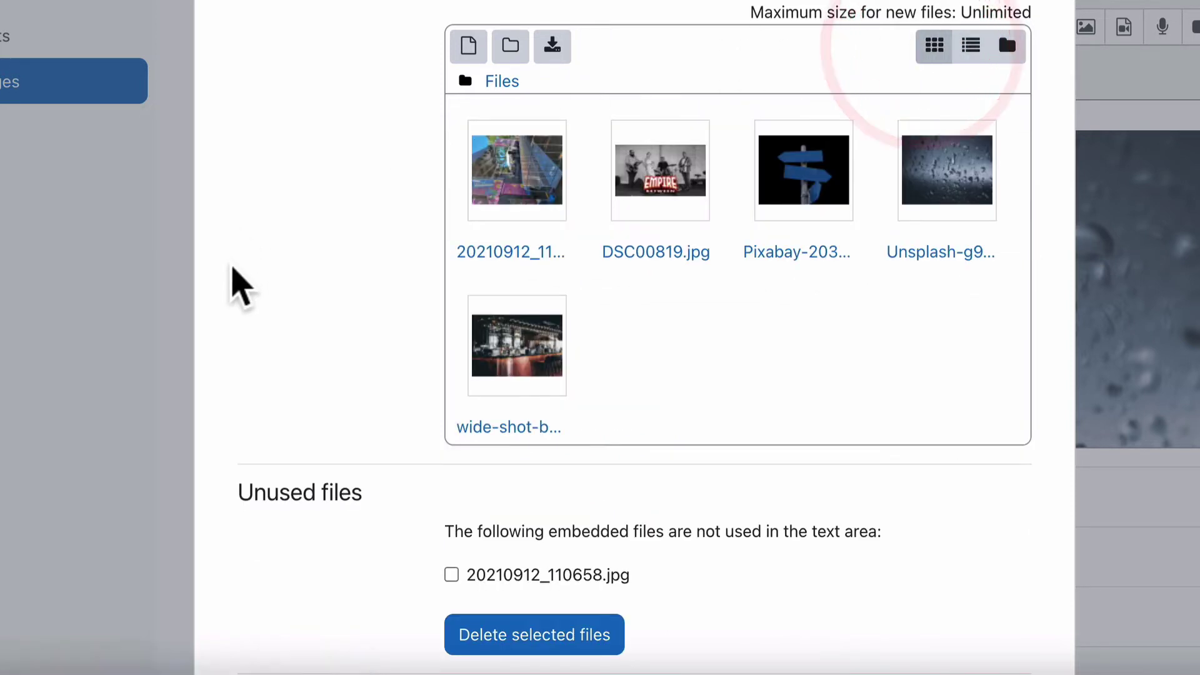
scroll(236, 281, "down", 2)
left_click(451, 514)
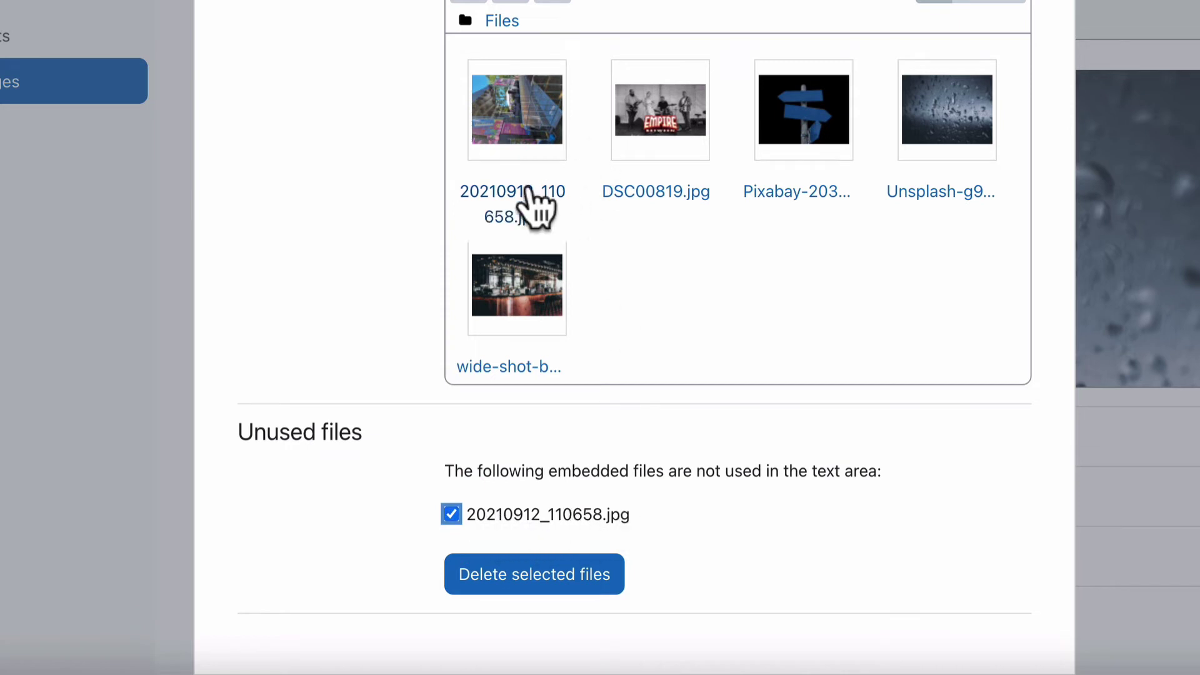
left_click(498, 576)
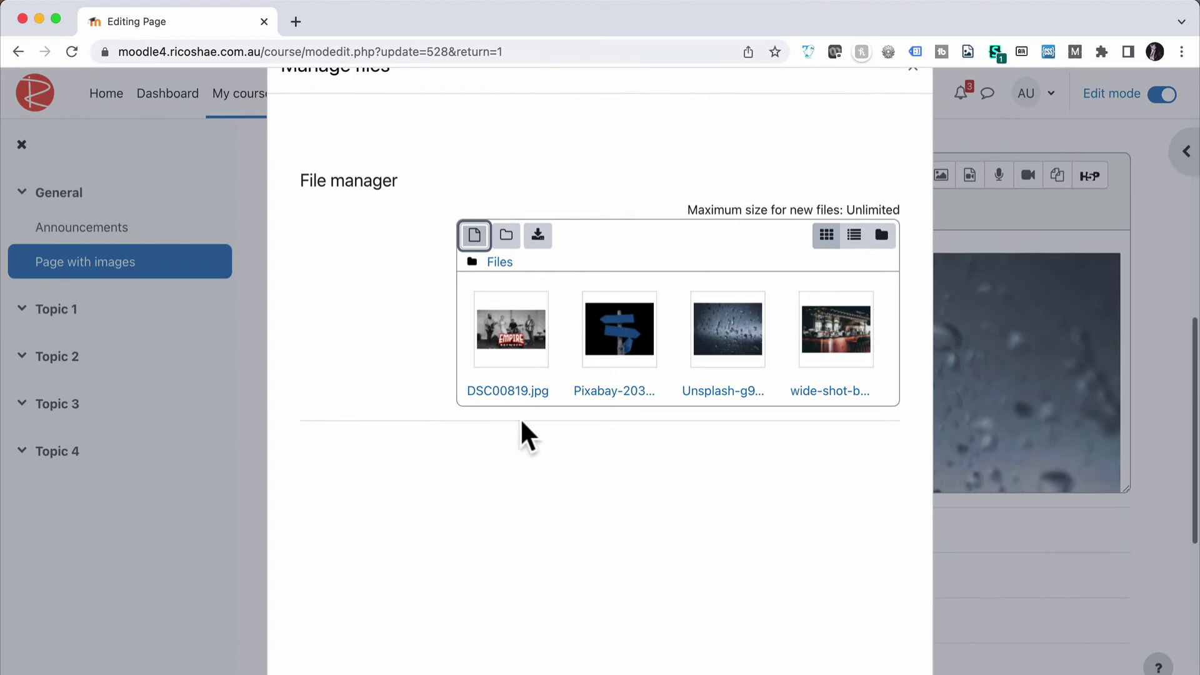
Close the file manager and save the page with Save and display.
left_click(910, 110)
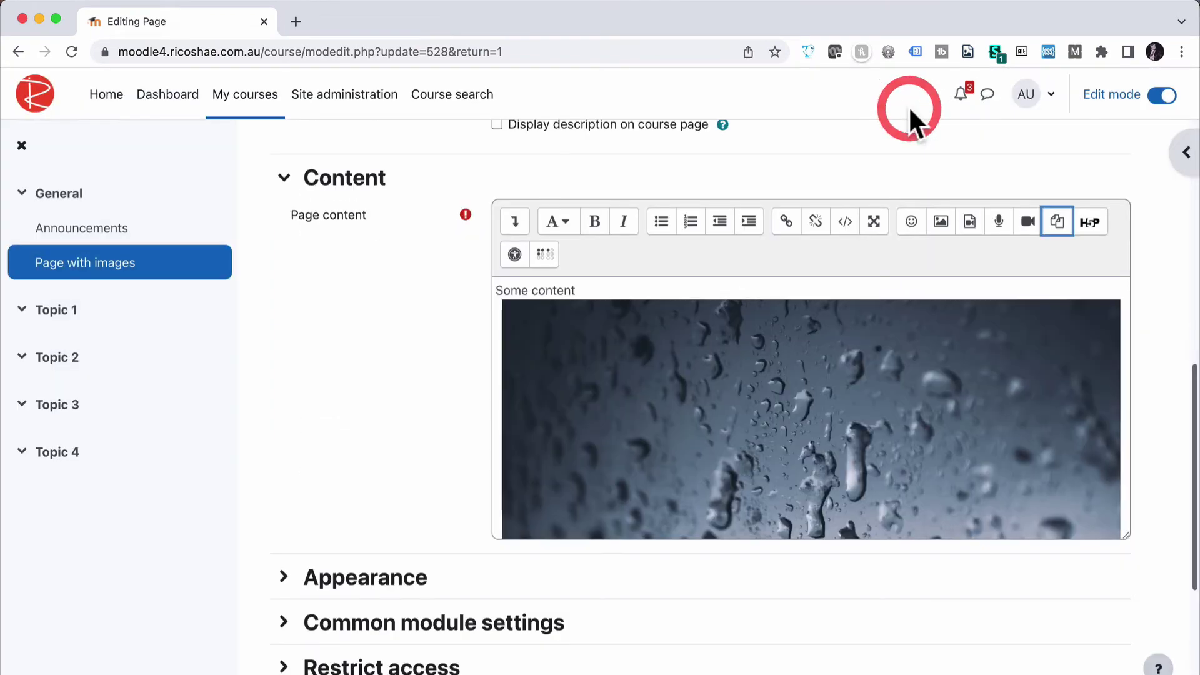
scroll(388, 319, "down", 5)
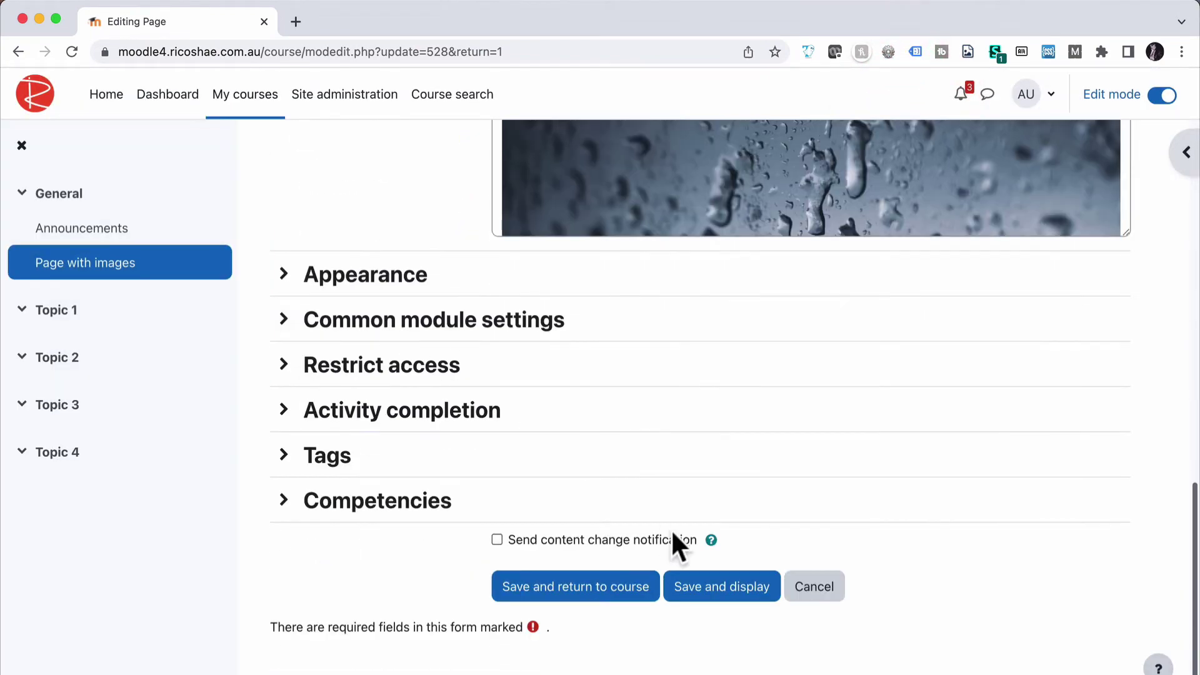
left_click(689, 591)
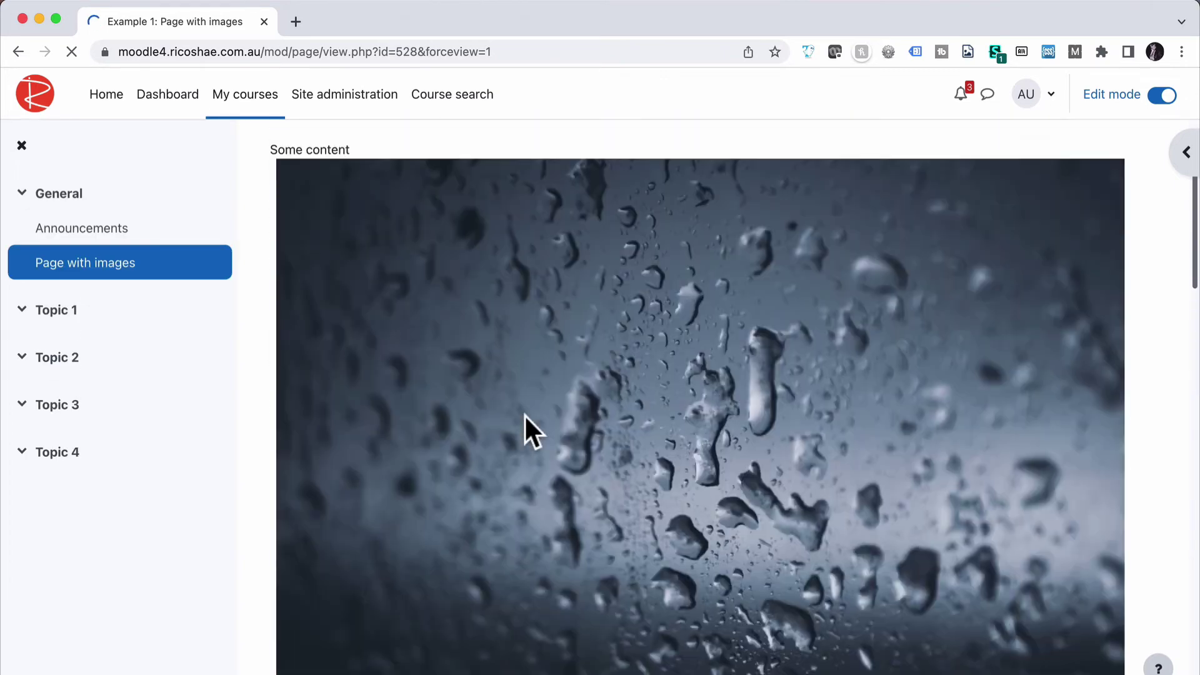
Scroll through the saved page's remaining embedded photos.
scroll(525, 416, "down", 10)
scroll(524, 416, "down", 10)
scroll(524, 416, "down", 10)
scroll(525, 416, "down", 5)
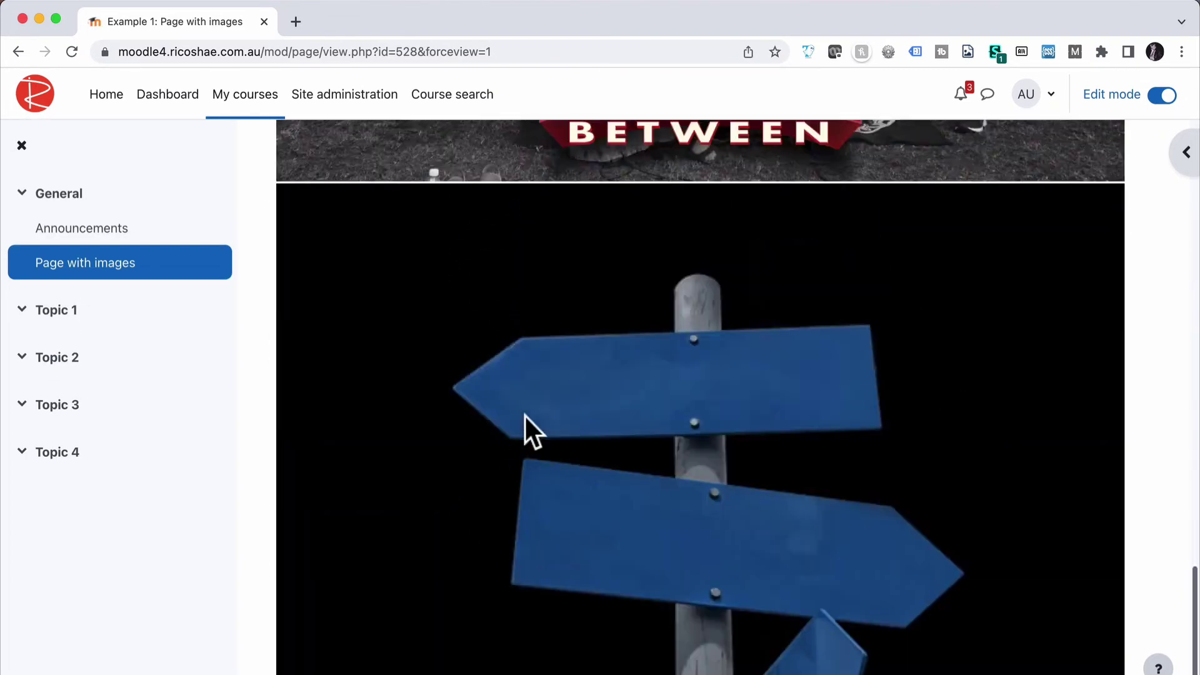
scroll(525, 416, "up", 20)
scroll(524, 415, "down", 5)
scroll(523, 414, "up", 5)
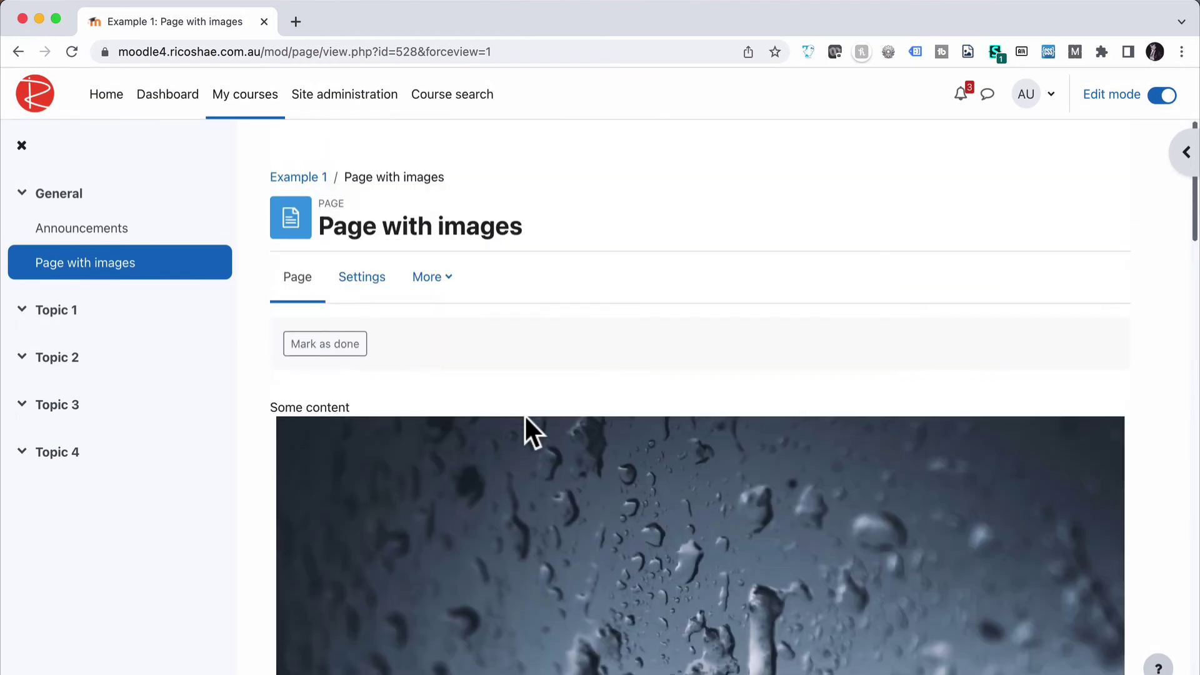
Back up Example course 1 with enrolled users excluded, jumping to the final step.
left_click(314, 180)
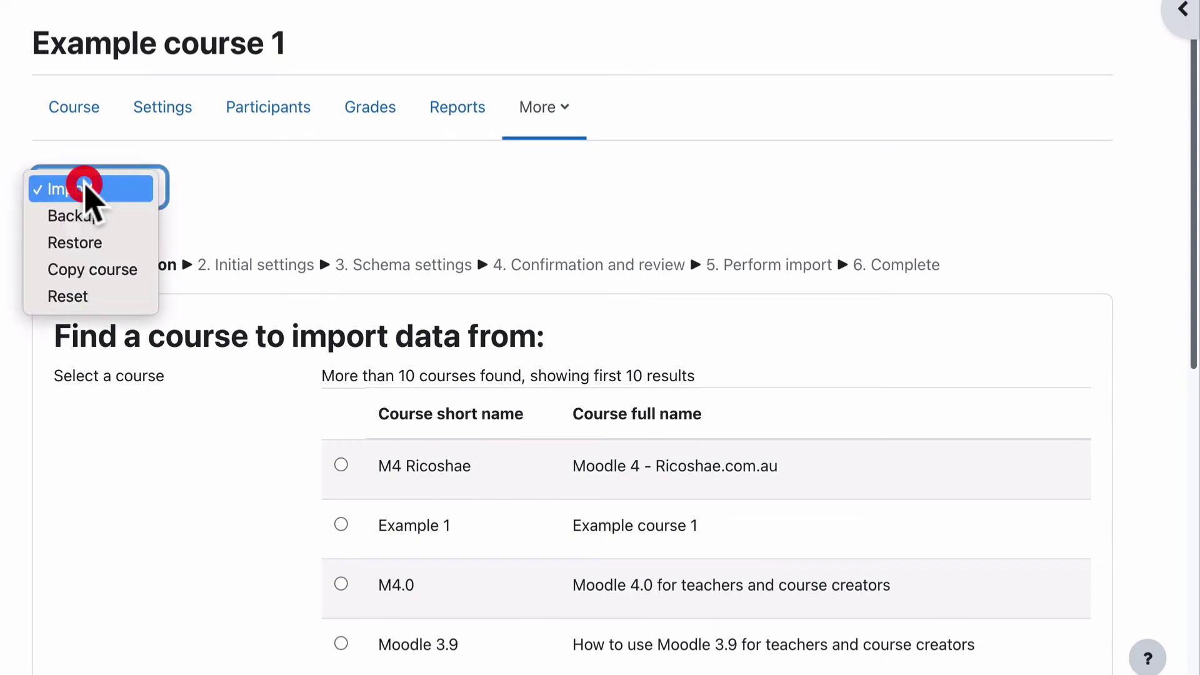
left_click(83, 216)
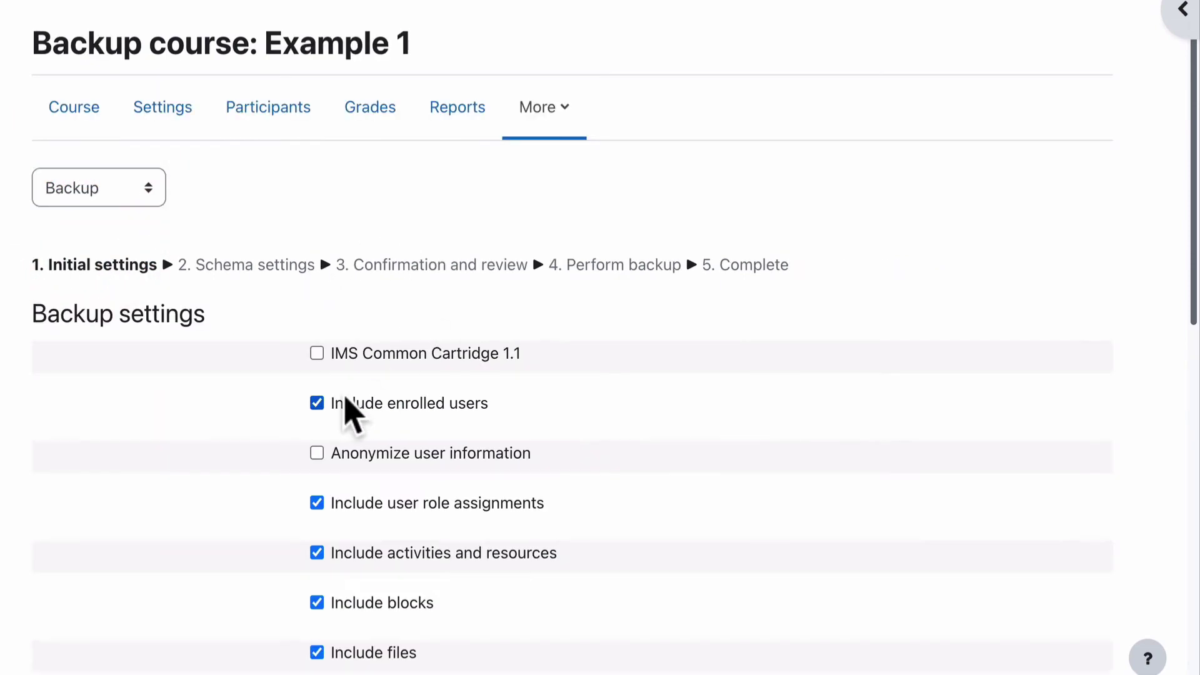
left_click(317, 403)
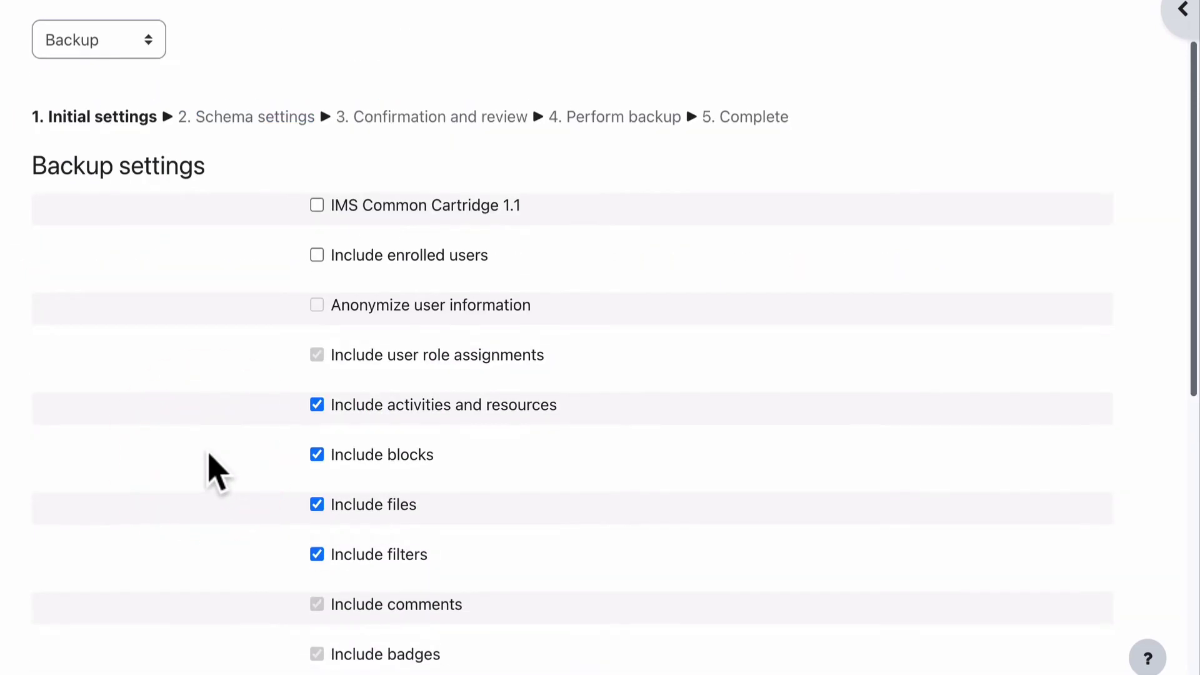
scroll(212, 473, "down", 3)
scroll(212, 473, "down", 4)
scroll(212, 473, "down", 3)
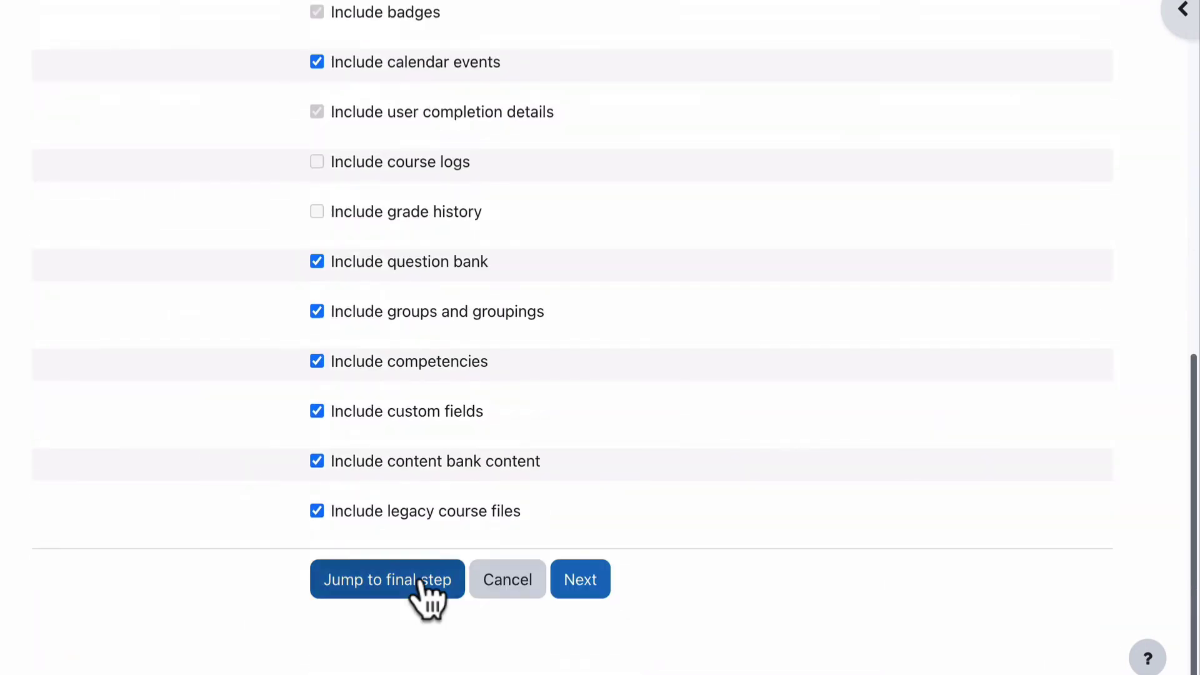
left_click(384, 581)
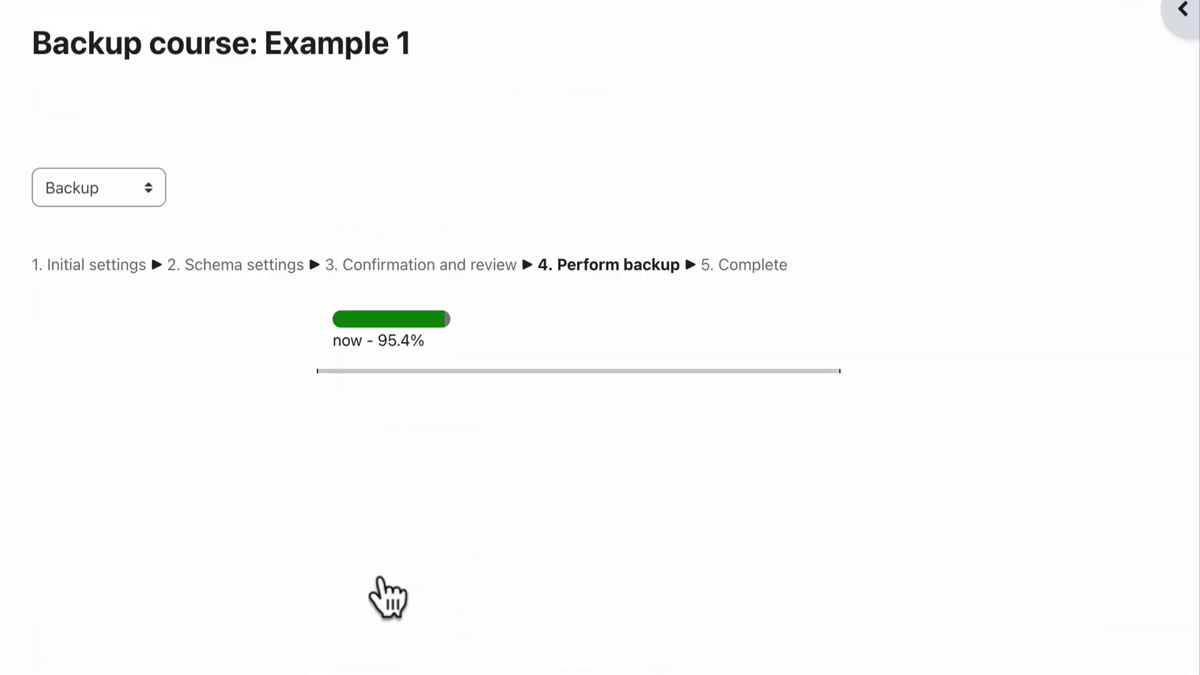
Compare the older 30.2 MB backup with the new 20.2 MB one.
left_click(593, 385)
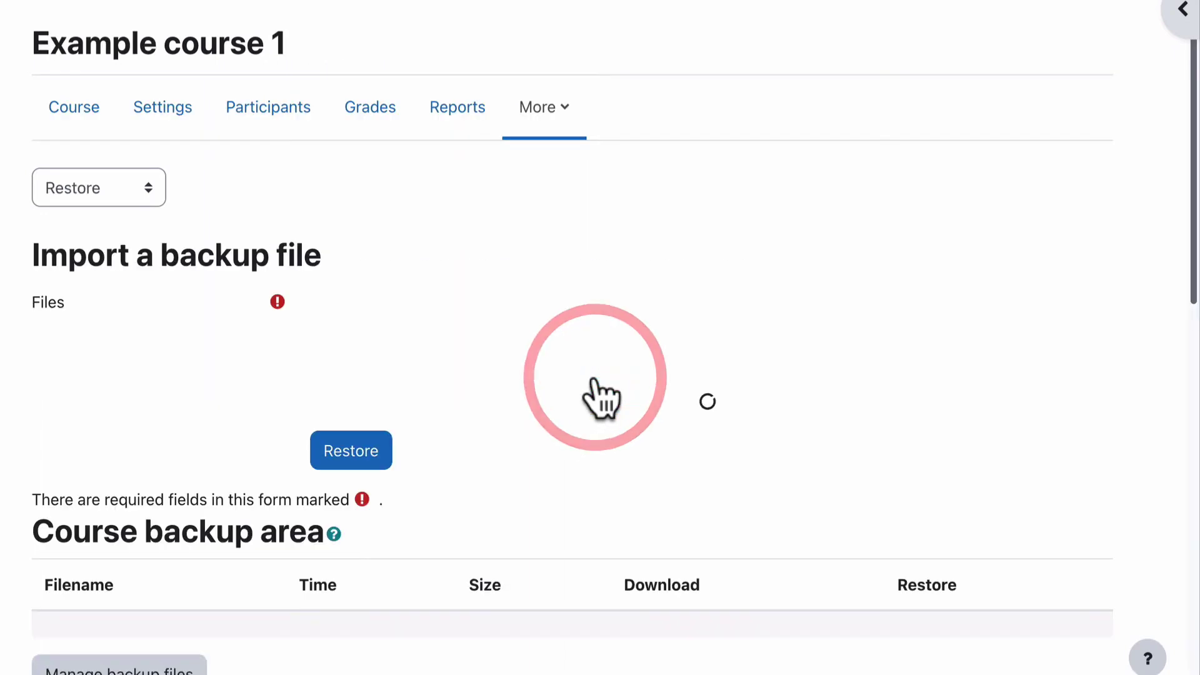
scroll(566, 391, "down", 10)
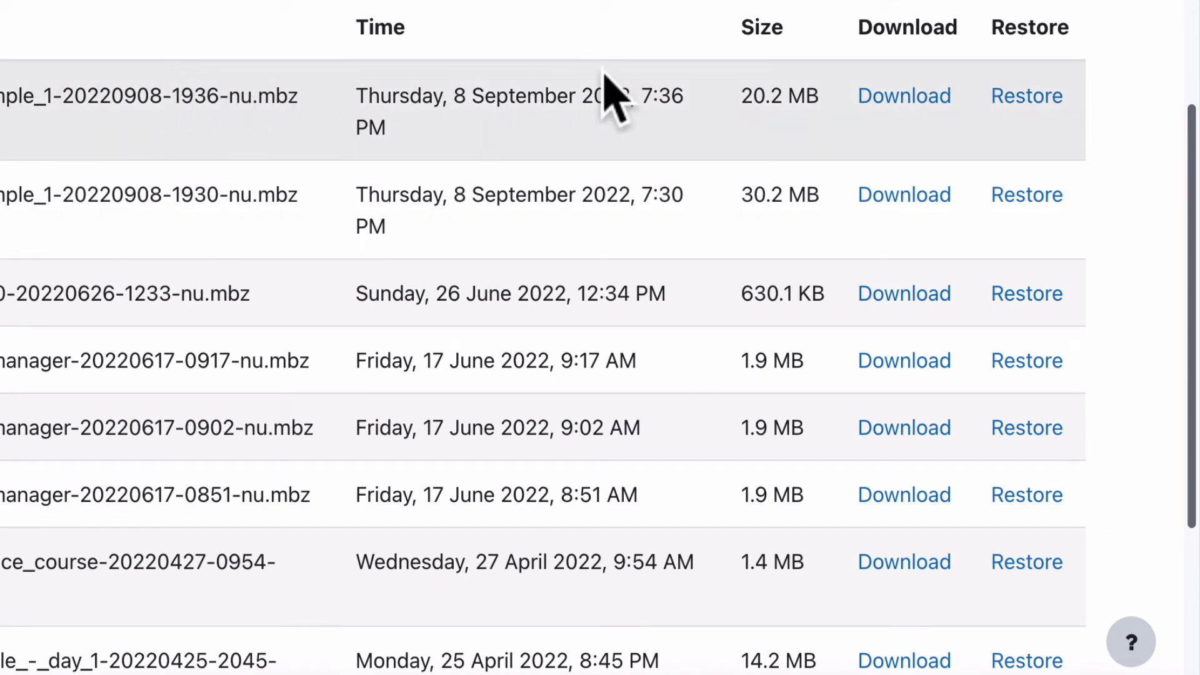
left_click_drag(744, 194, 817, 194)
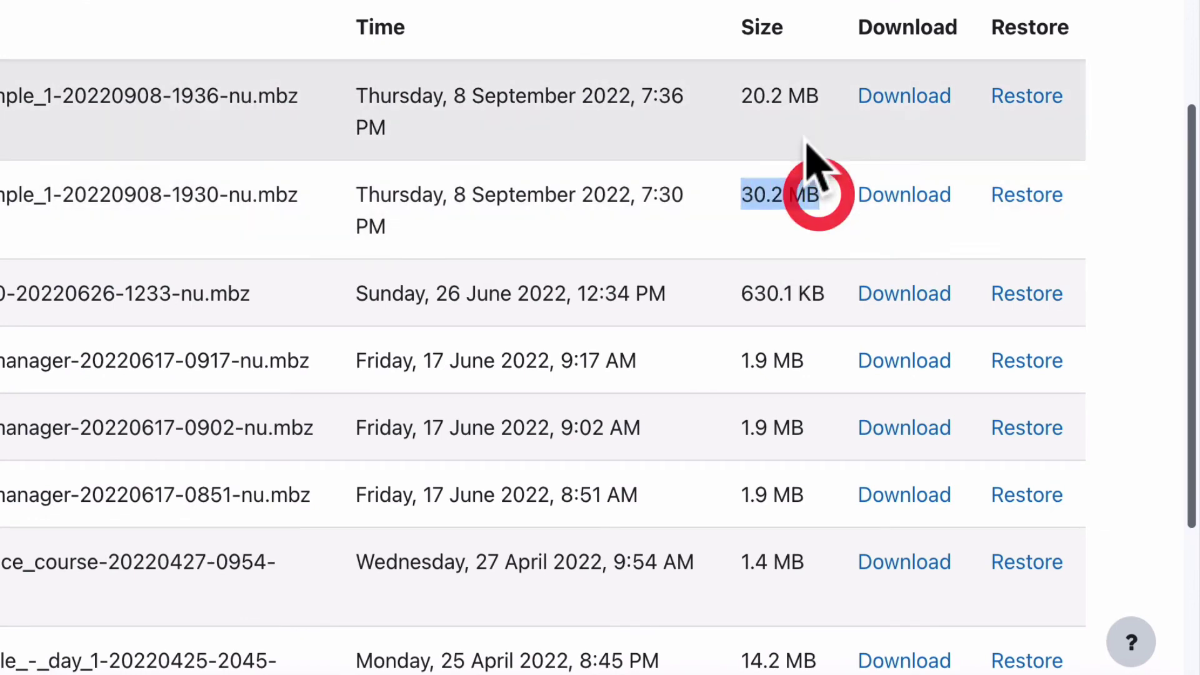
left_click_drag(747, 96, 819, 97)
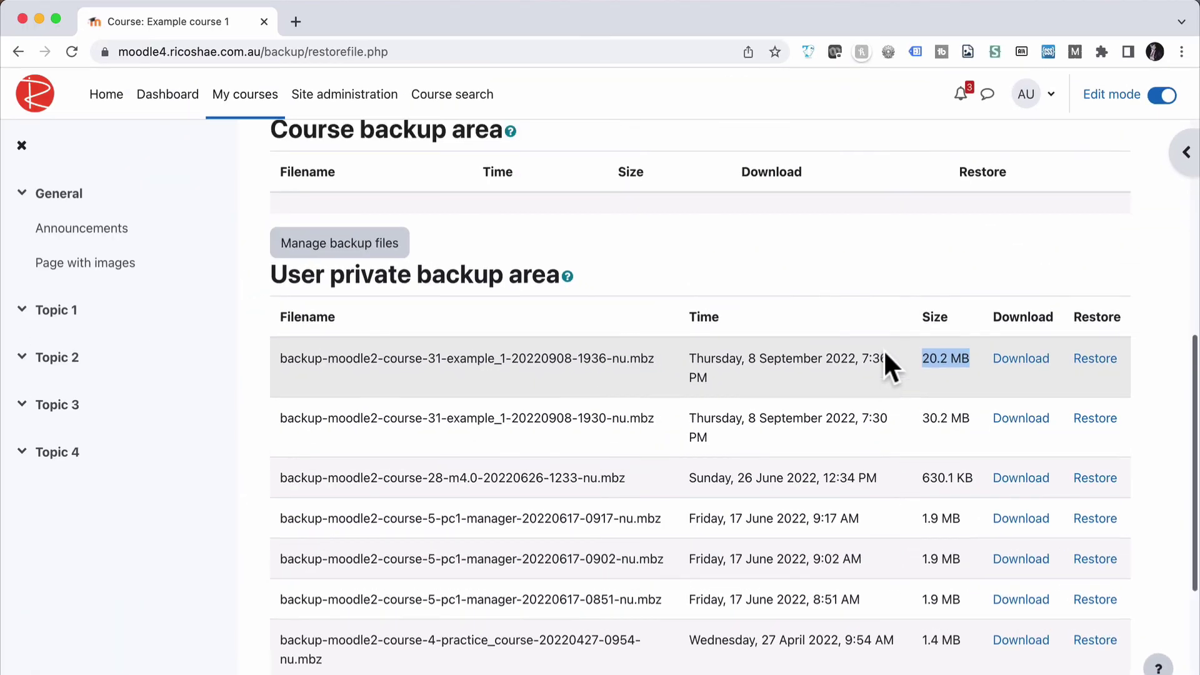
Return to the course and open the Page with images settings form.
scroll(882, 349, "up", 10)
left_click(306, 229)
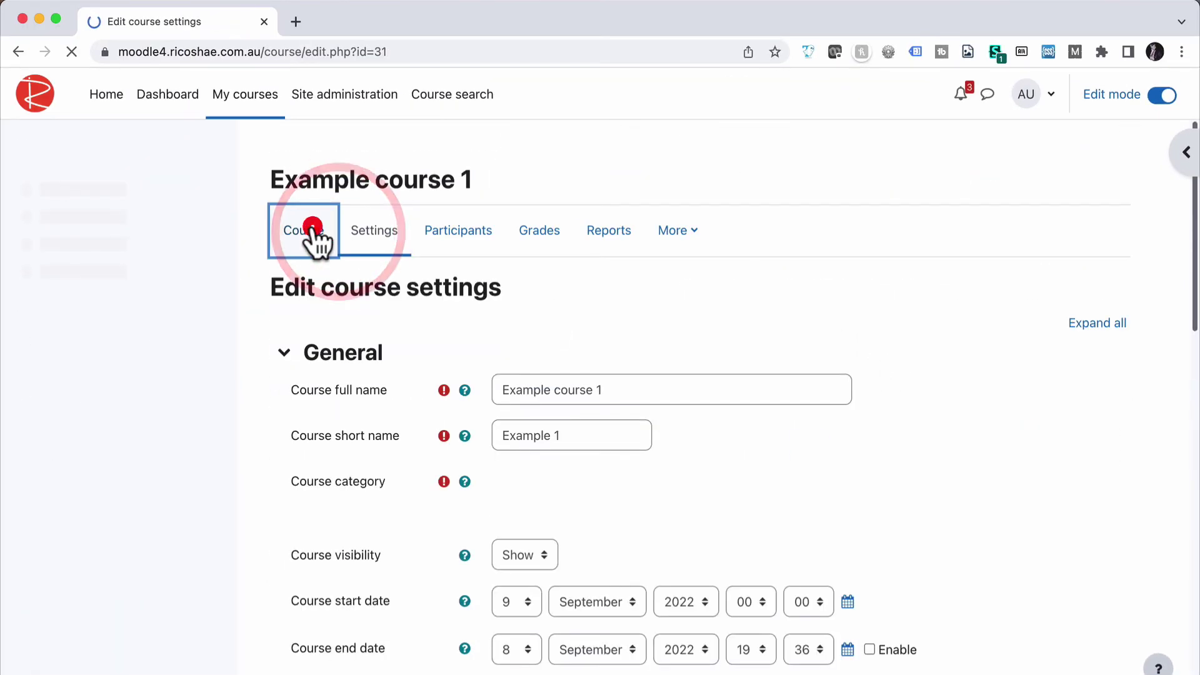
left_click(406, 467)
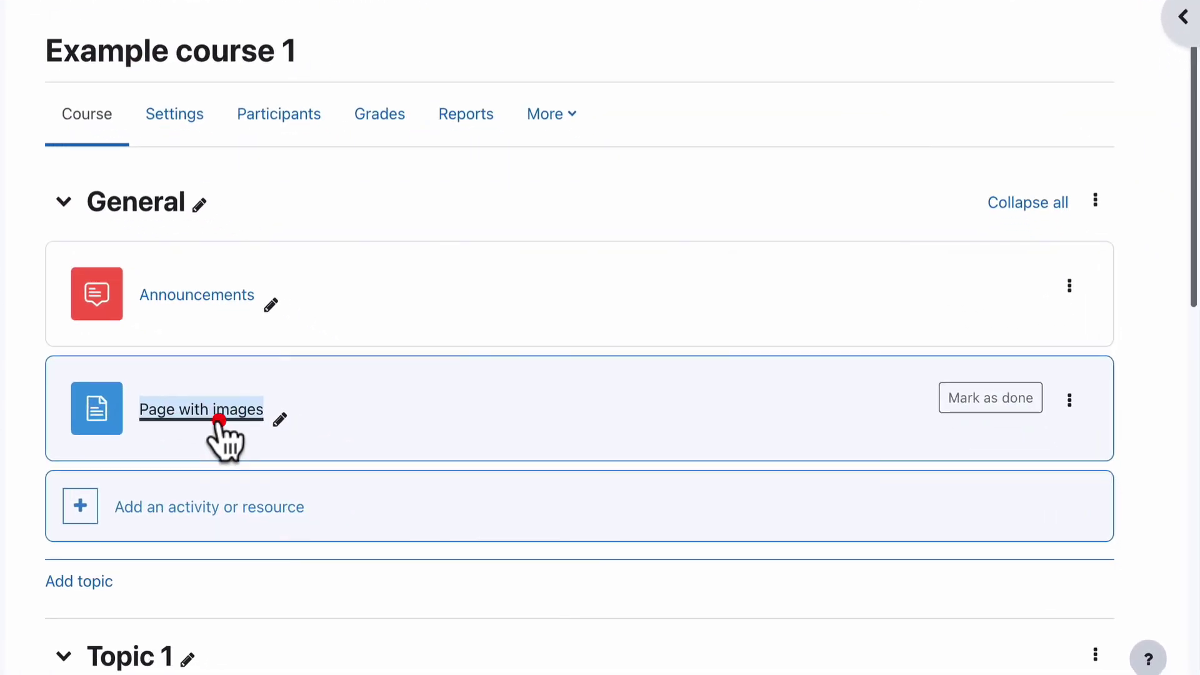
left_click(153, 178)
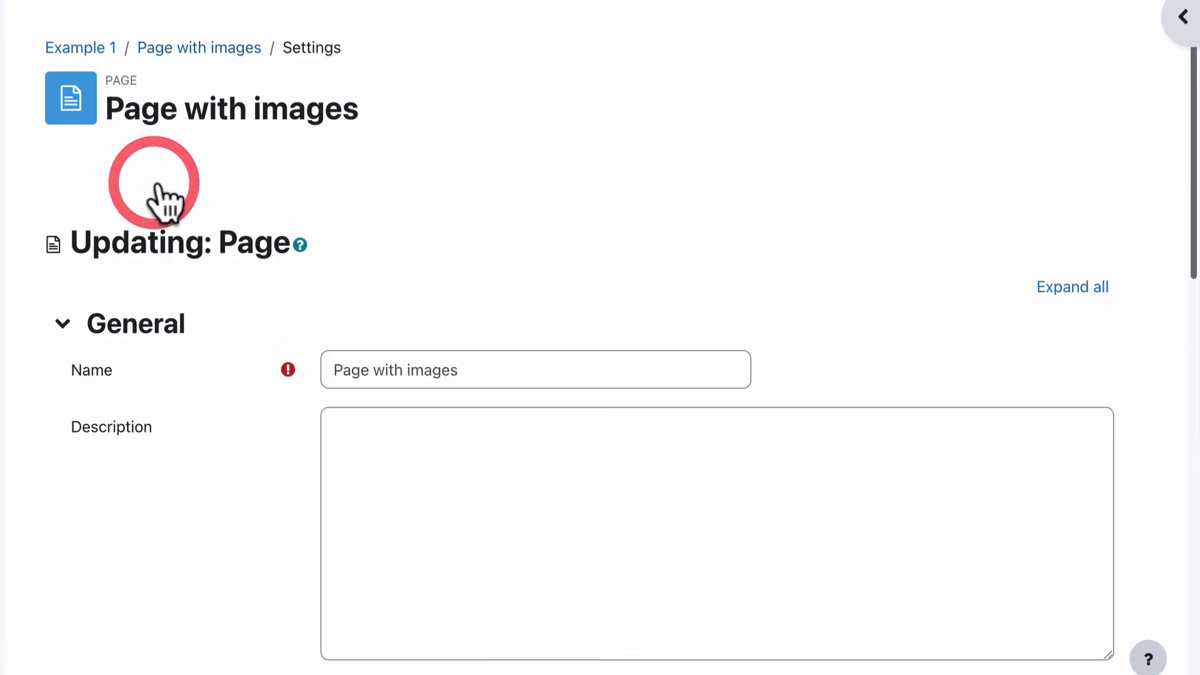
List the page's files with sizes, confirming four images remain, largest 15.7 MB.
scroll(444, 244, "down", 8)
scroll(388, 263, "down", 2)
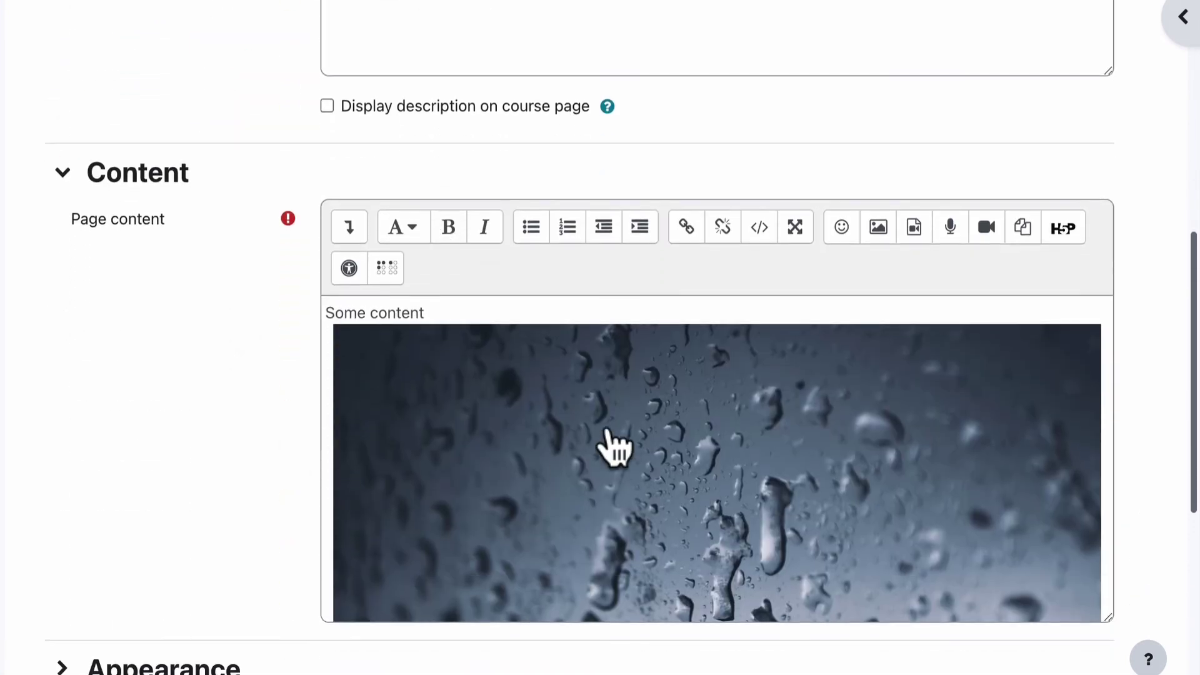
left_click(1022, 228)
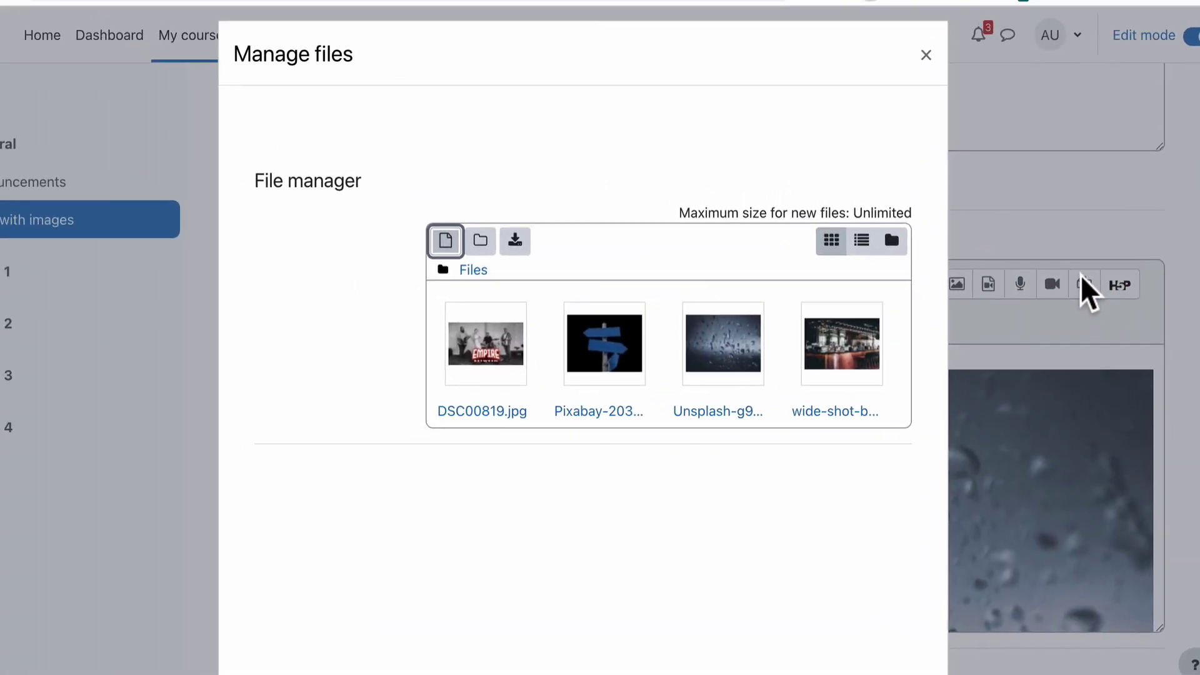
left_click(861, 240)
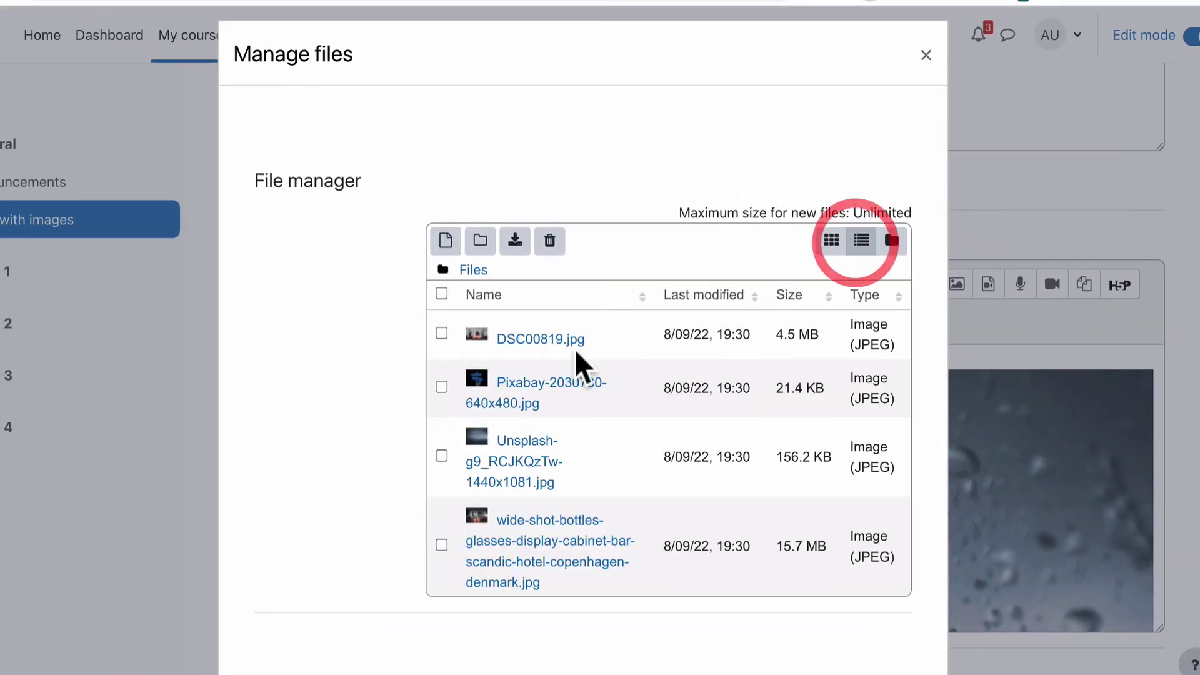
scroll(336, 432, "down", 2)
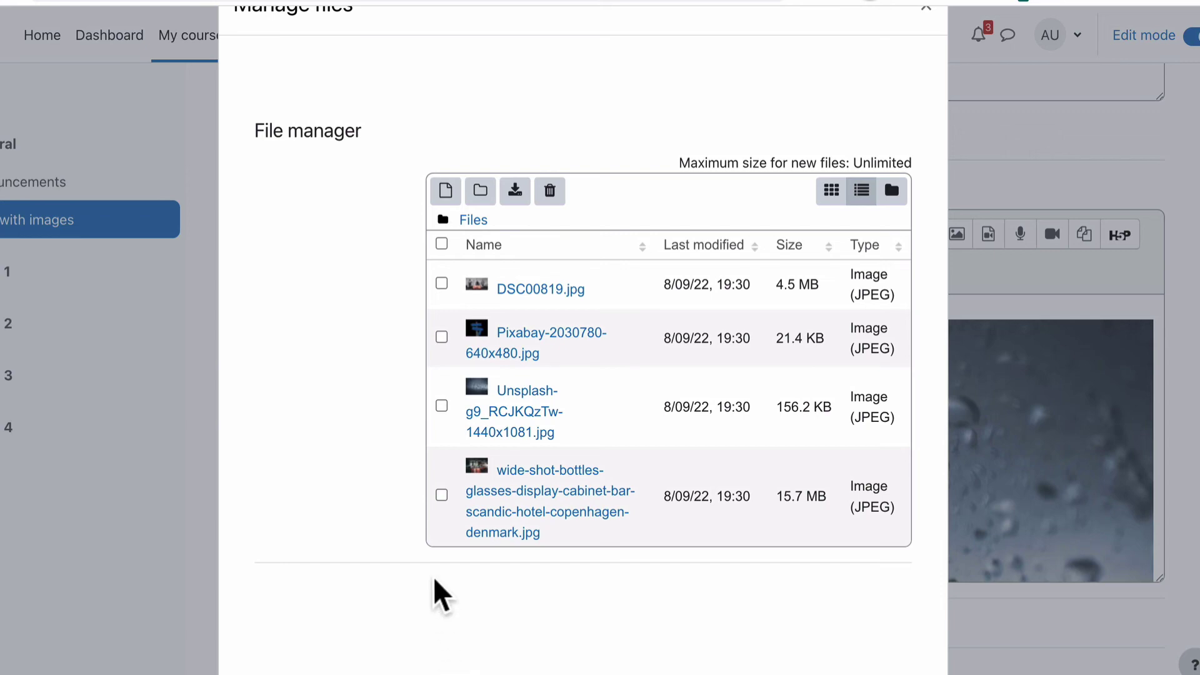
scroll(437, 590, "up", 2)
scroll(442, 590, "down", 2)
scroll(665, 381, "up", 2)
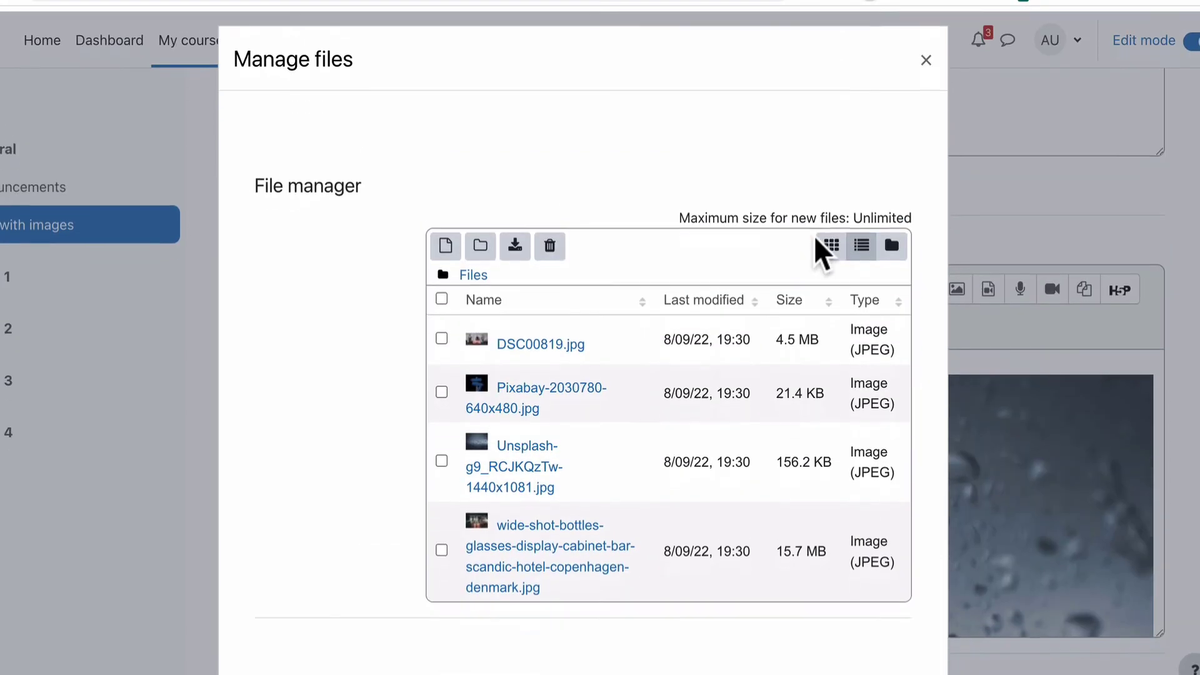
Close the file manager and go back via the Example 1 breadcrumb.
left_click(927, 49)
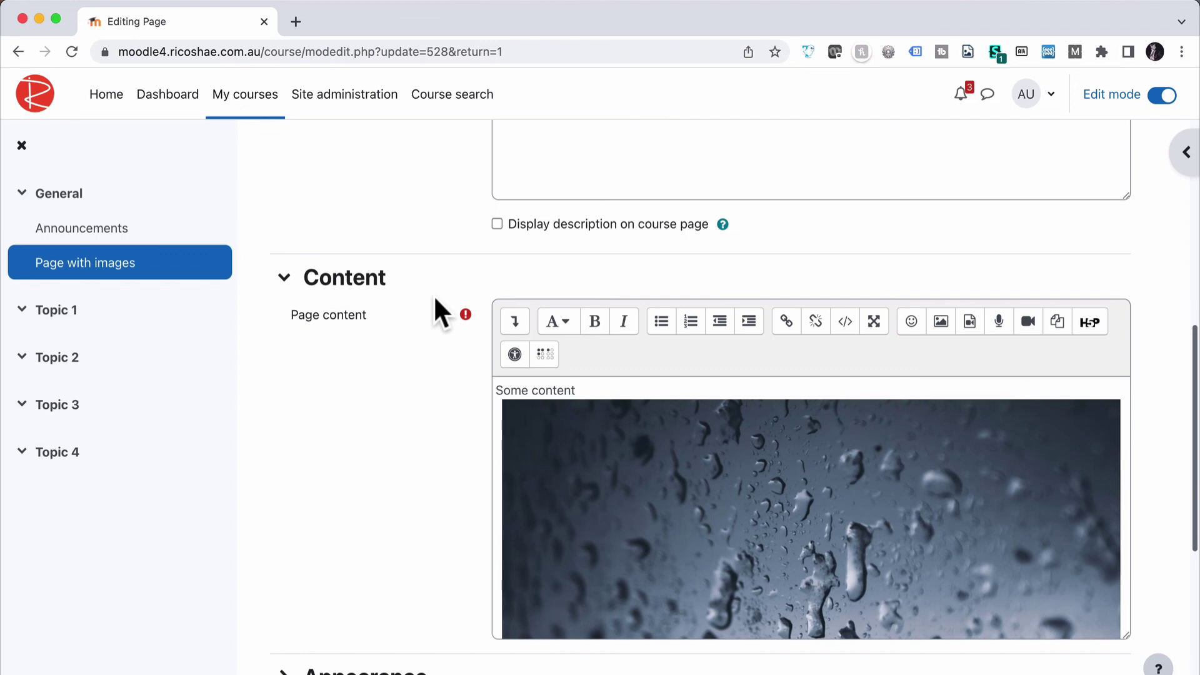
scroll(436, 309, "up", 1)
scroll(436, 309, "up", 10)
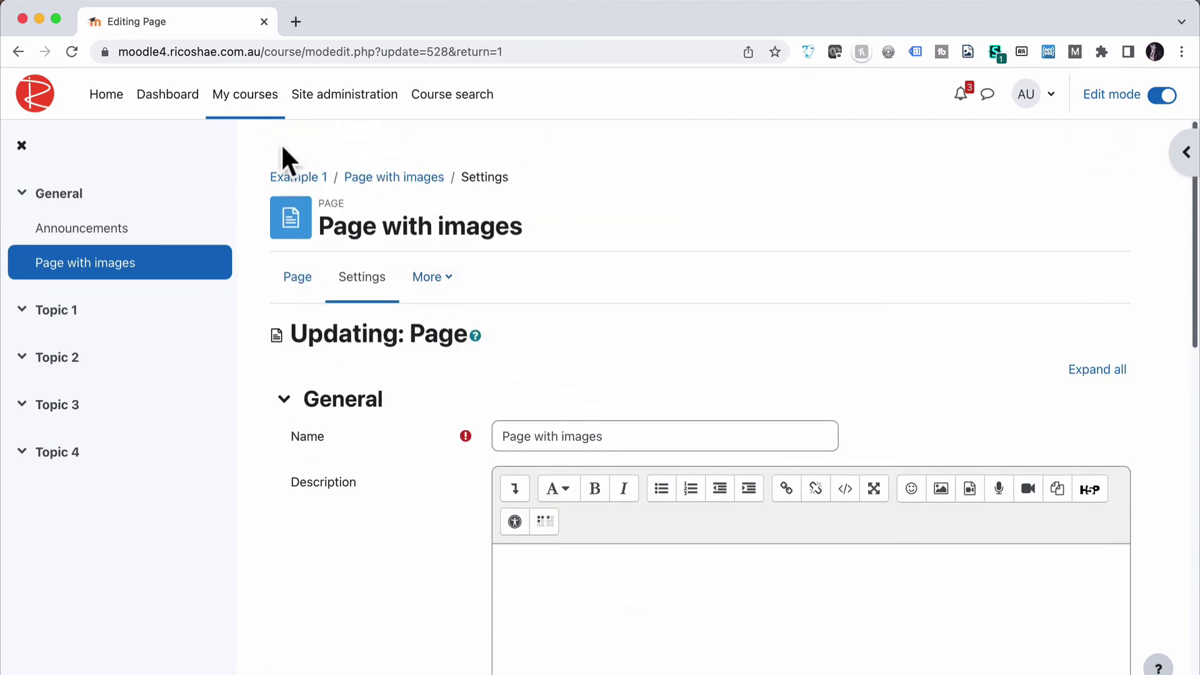
left_click(296, 178)
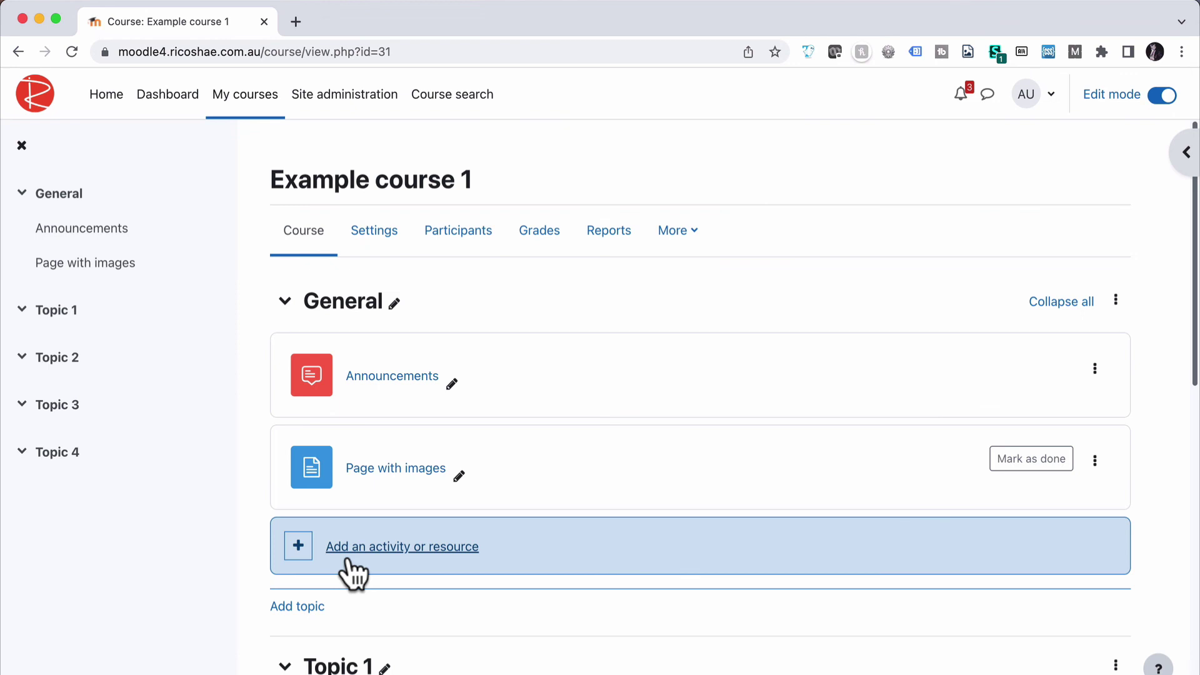